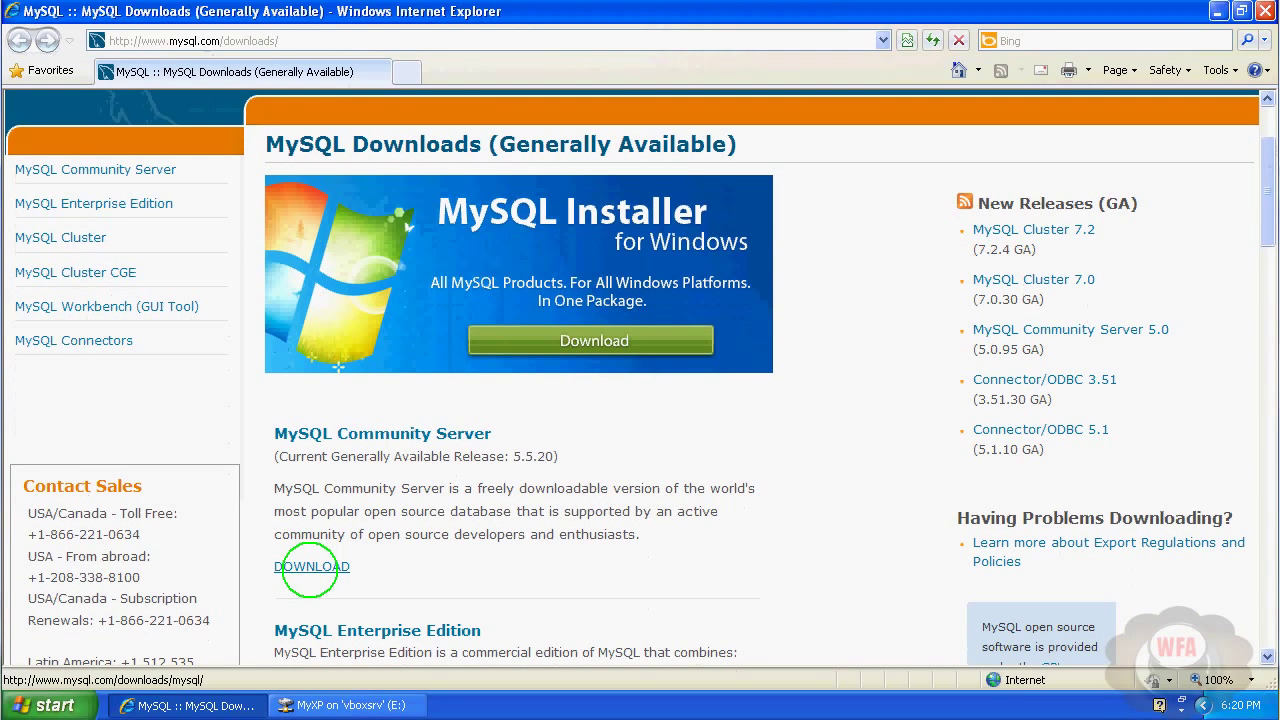
# Open the Download MySQL Community Server 5.5.20 page from the mysql.com/downloads listing.
pyautogui.click(308, 568)
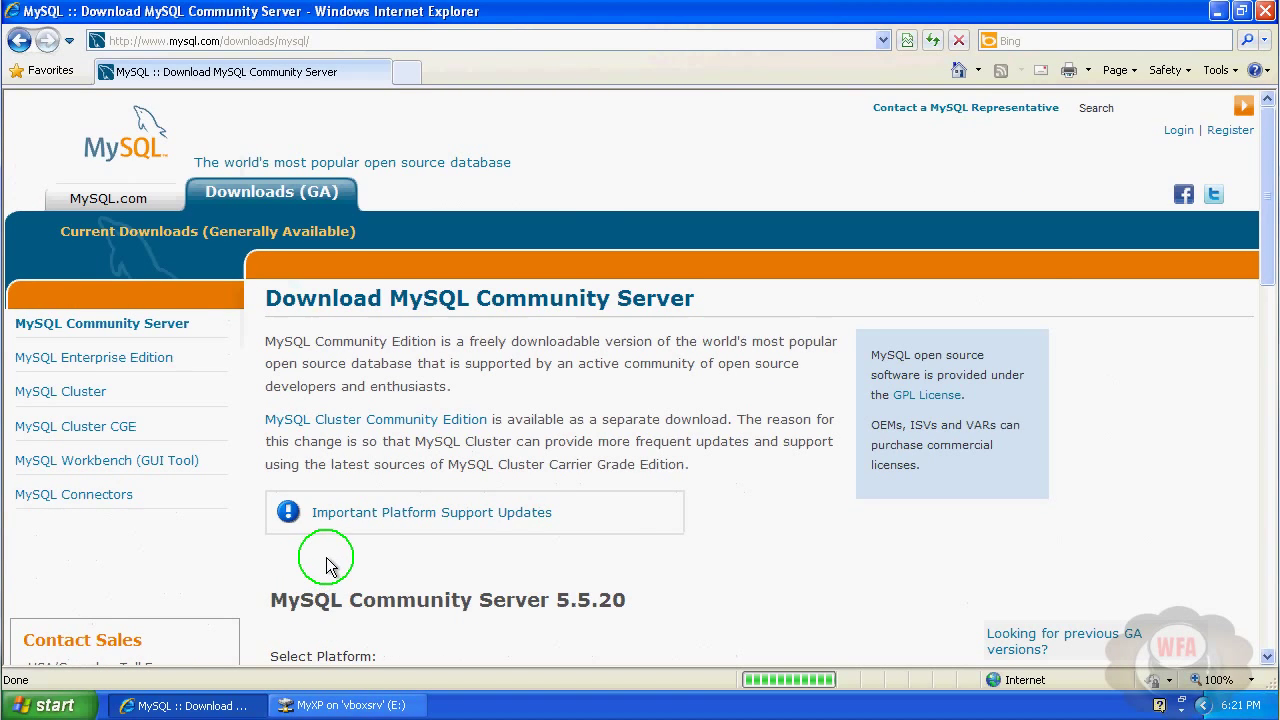
# Download the MySQL 5.5.20 Windows (x86, 32-bit) MSI Installer from the GA releases list.
pyautogui.scroll(-4, 326, 557)
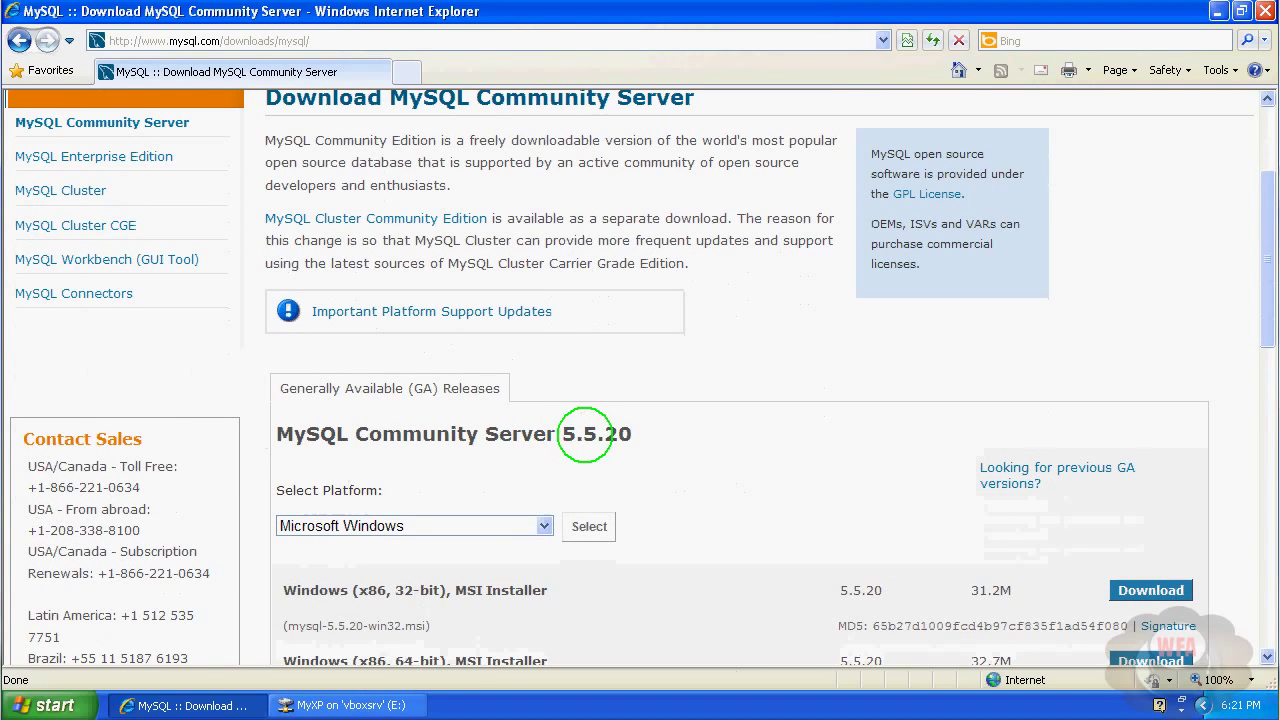
pyautogui.moveTo(632, 434); pyautogui.dragTo(568, 436)
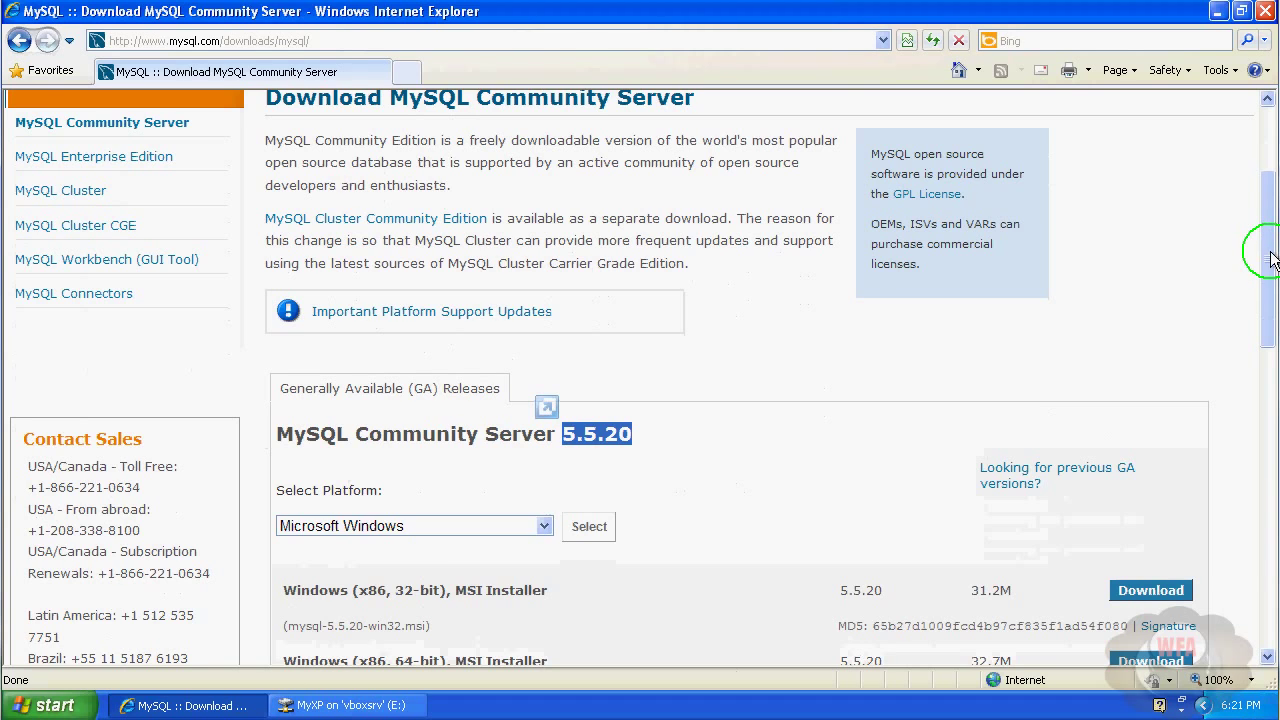
pyautogui.moveTo(1272, 258); pyautogui.dragTo(1270, 345)
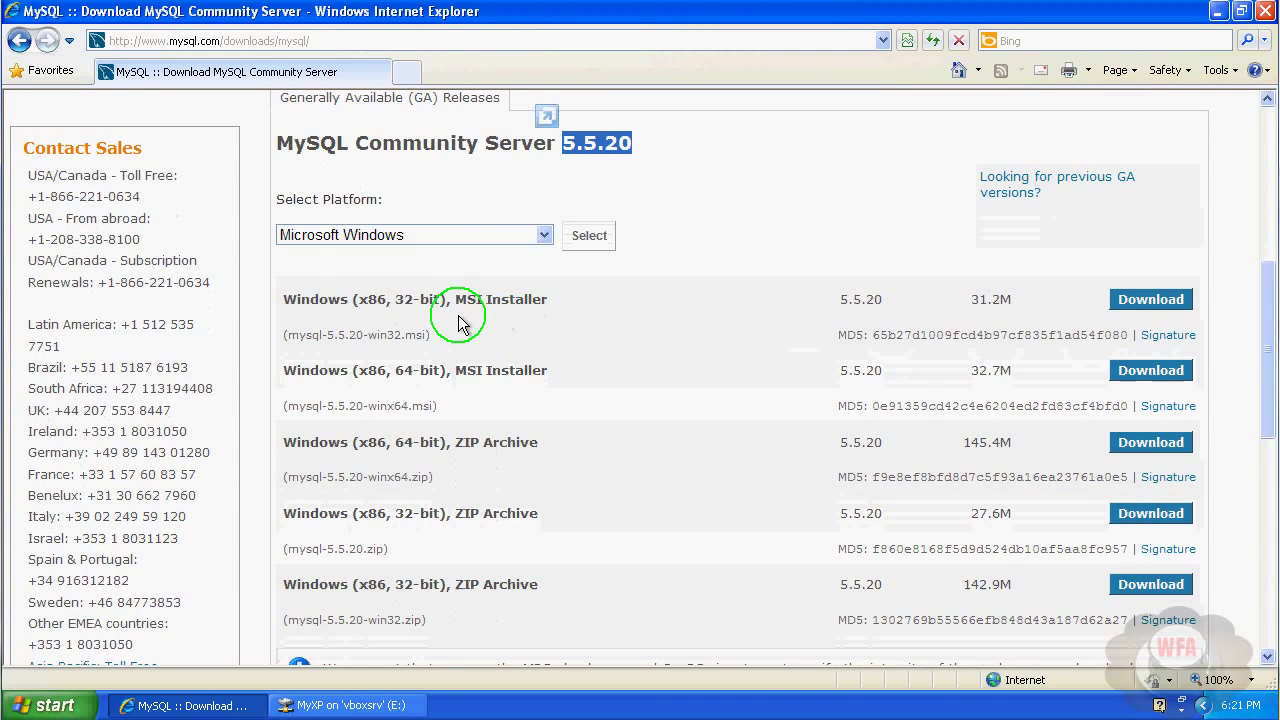
pyautogui.moveTo(318, 299); pyautogui.dragTo(349, 301)
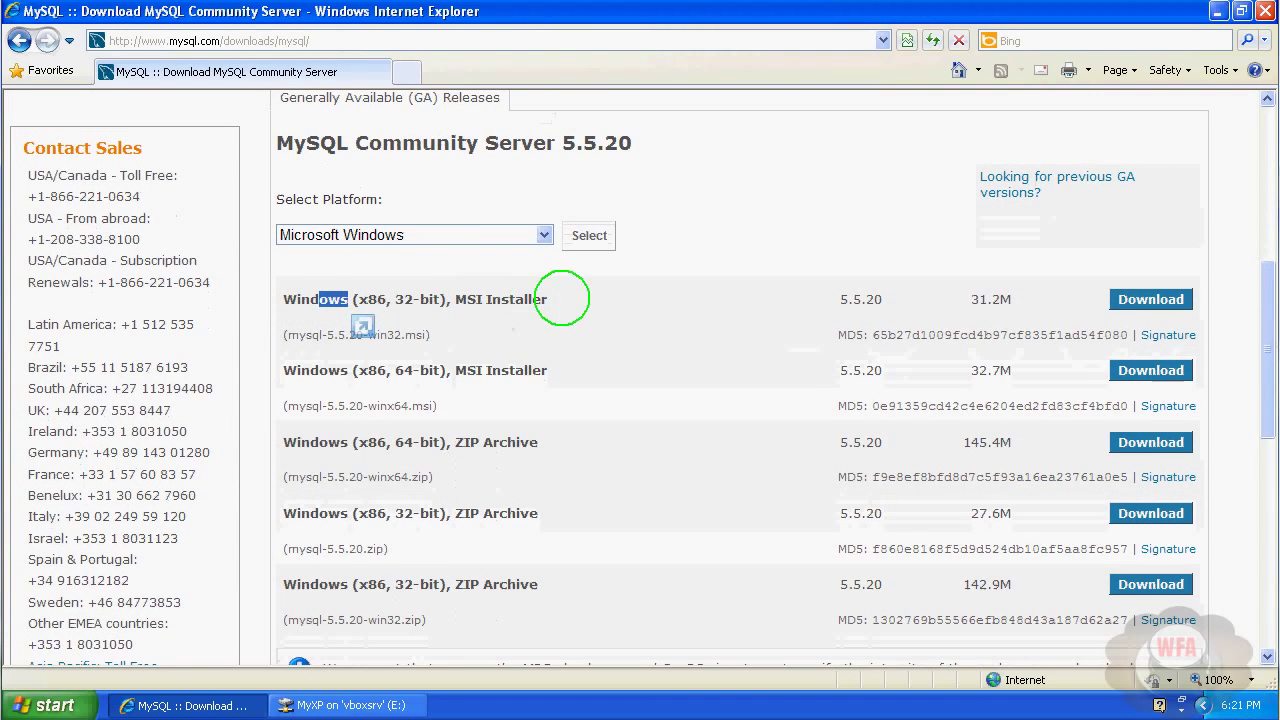
pyautogui.click(562, 299)
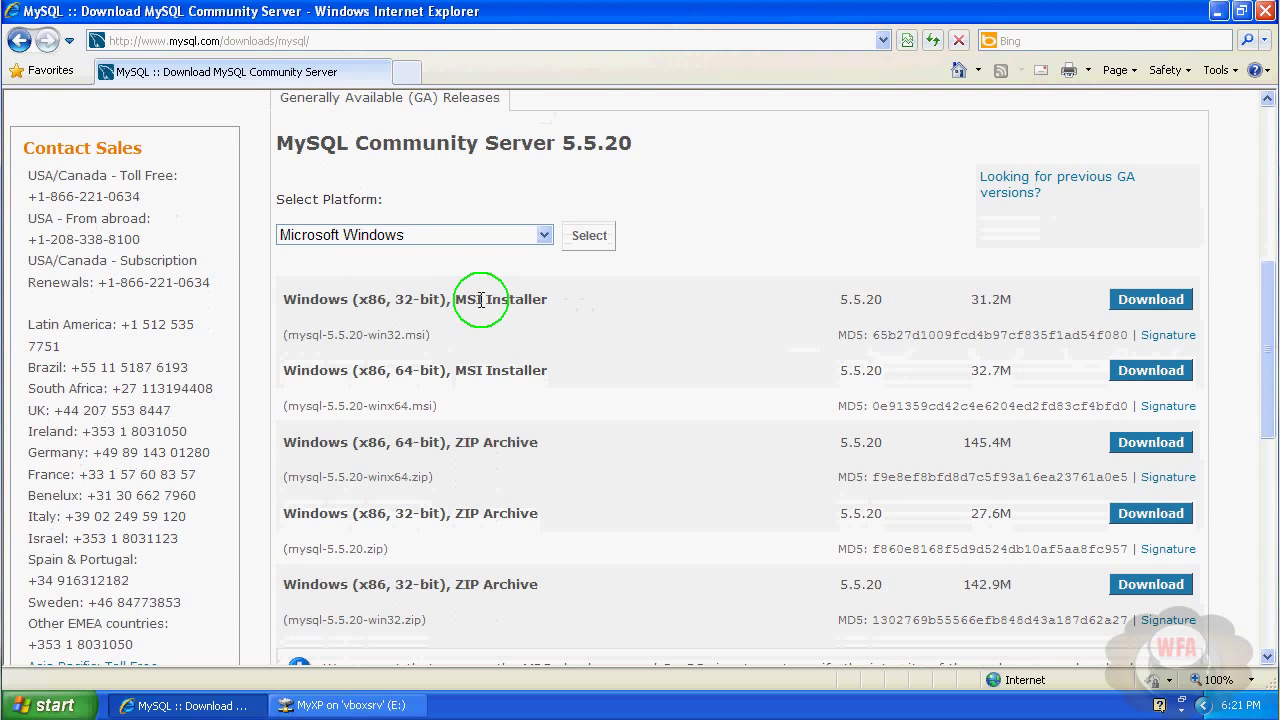
pyautogui.moveTo(540, 299); pyautogui.dragTo(460, 300)
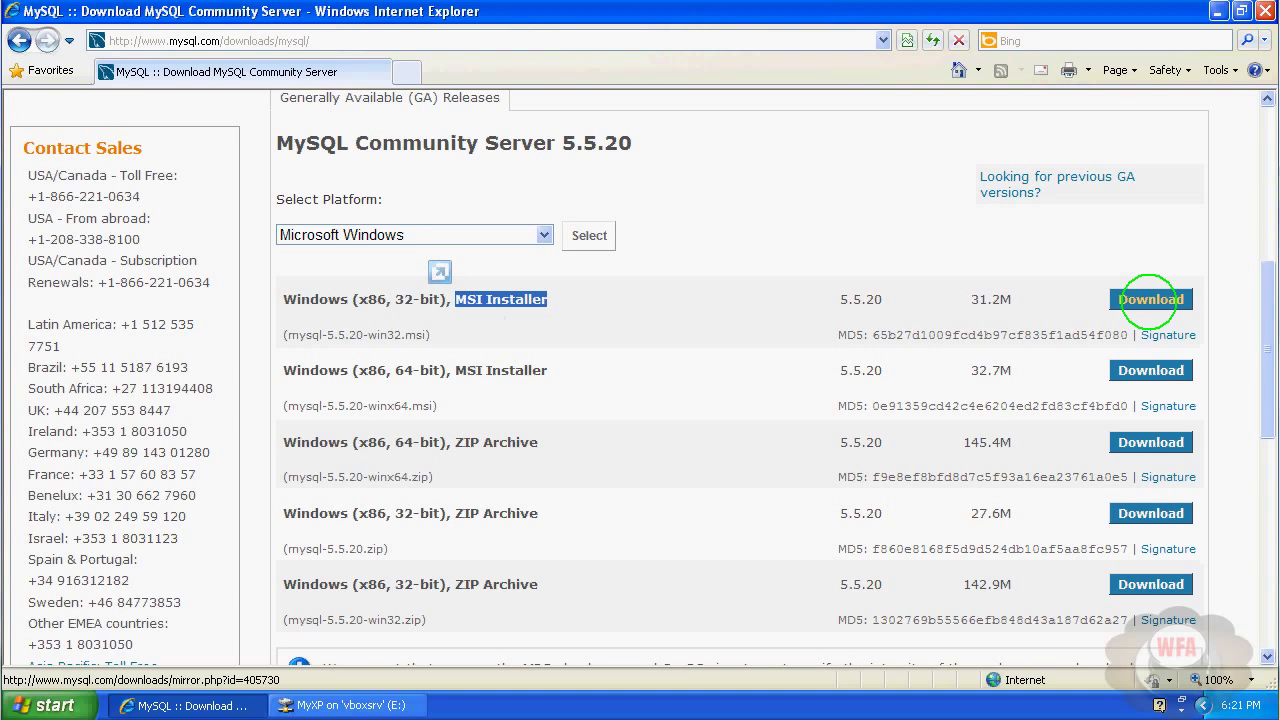
pyautogui.click(1150, 303)
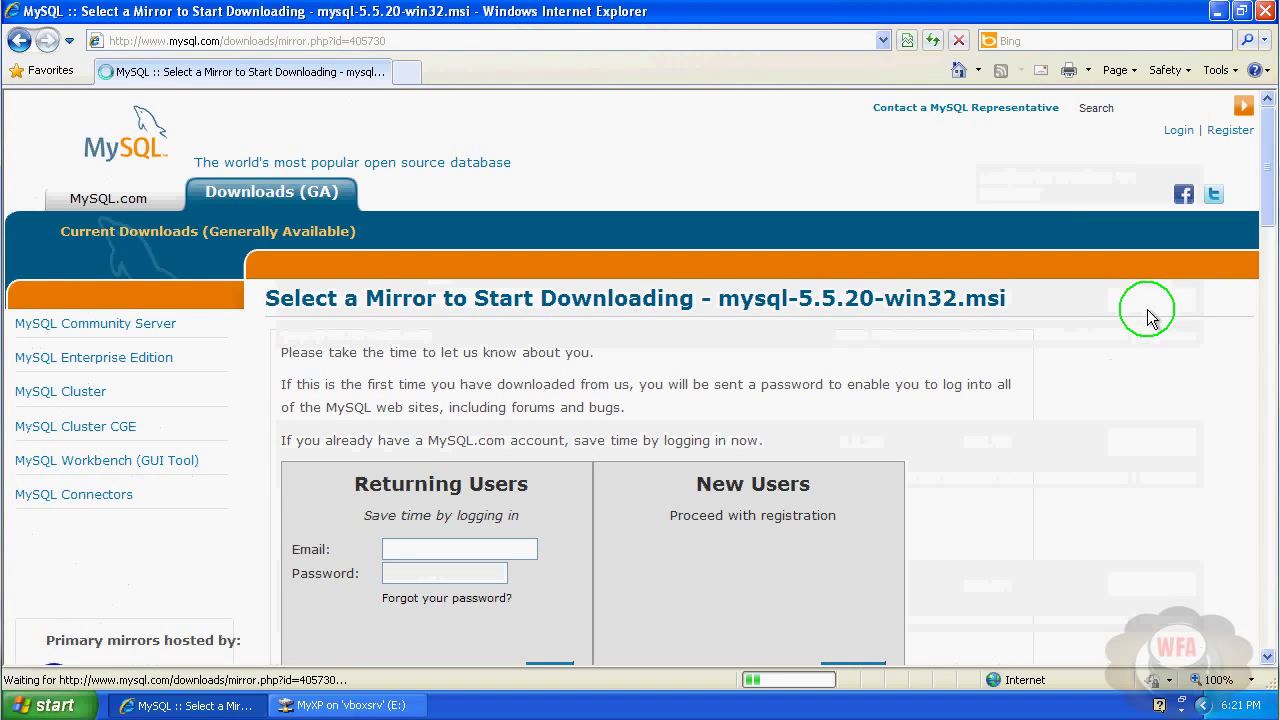
# Skip login via 'No thanks, just take me to the downloads!' and find the STC Riyadh mirror.
pyautogui.click(1265, 205)
pyautogui.moveTo(1265, 205); pyautogui.dragTo(1266, 260)
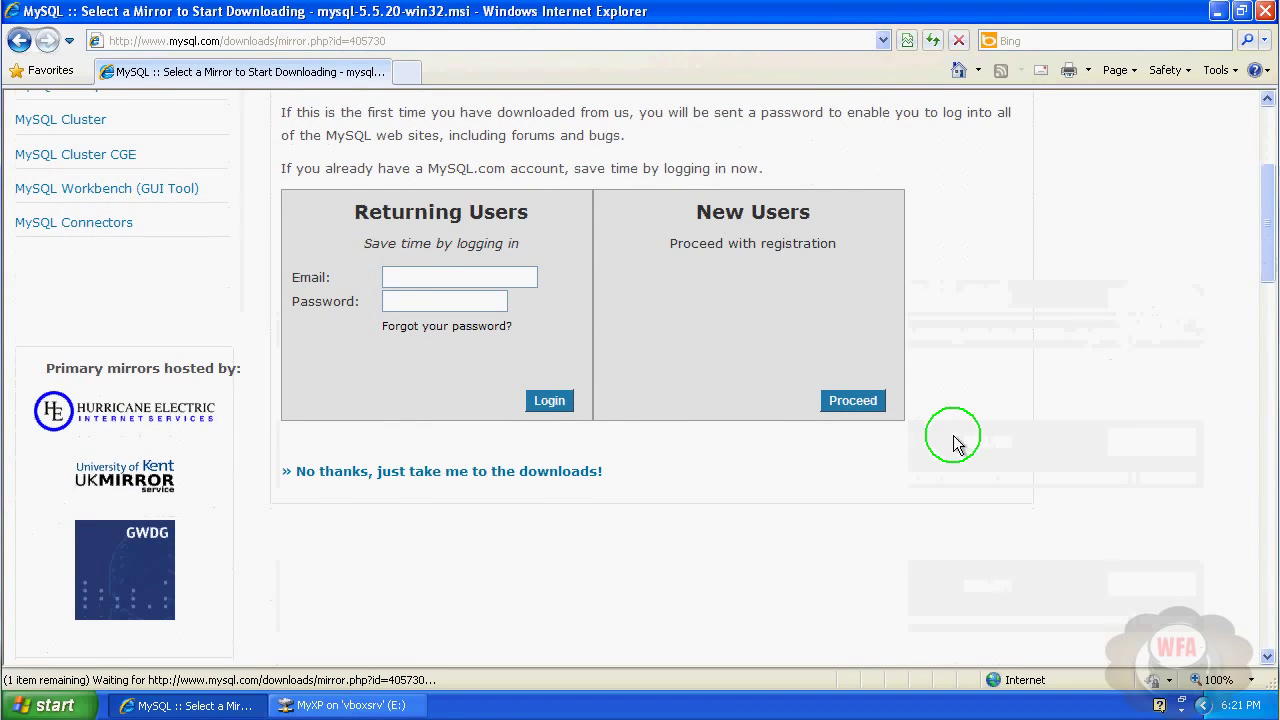
pyautogui.click(396, 480)
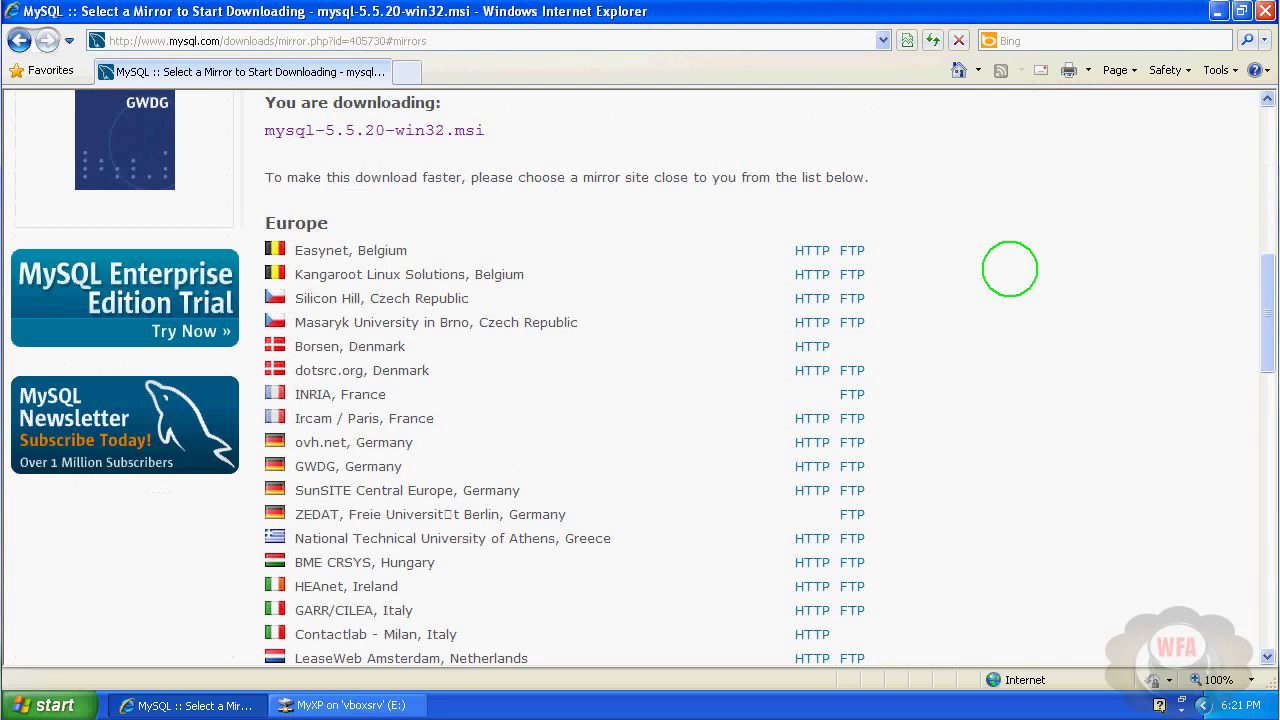
pyautogui.moveTo(1268, 280); pyautogui.dragTo(1271, 449)
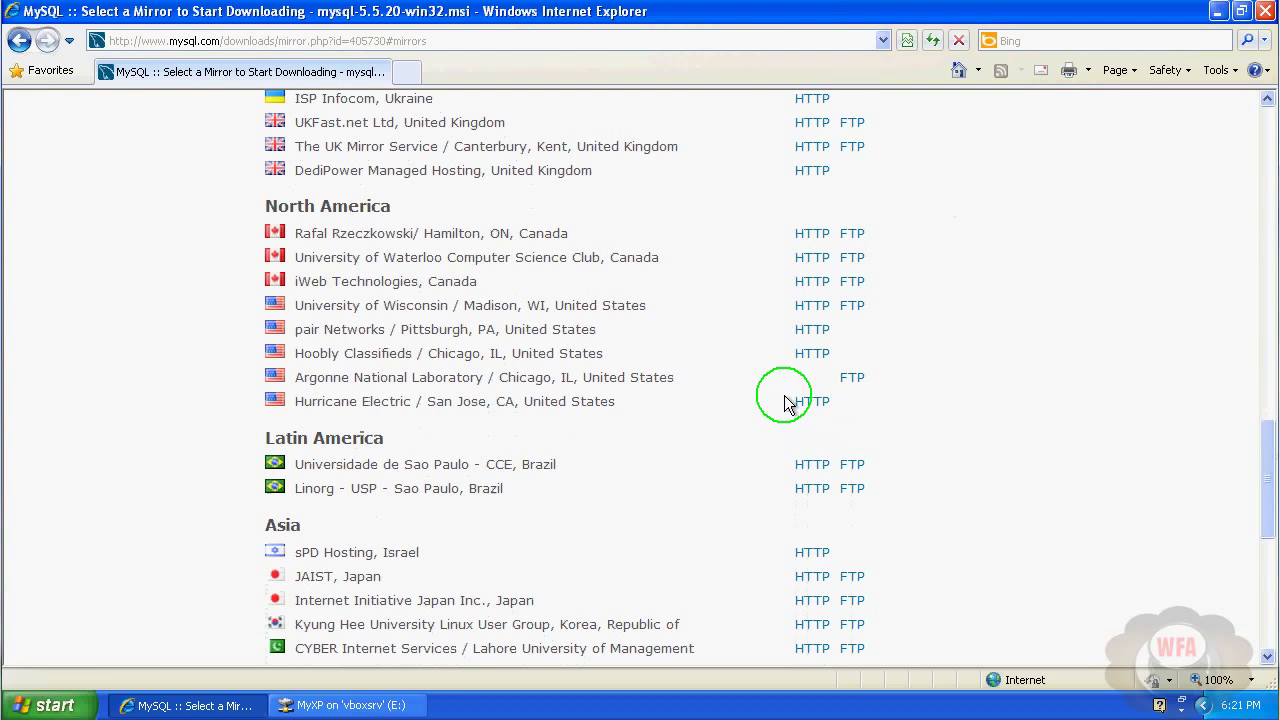
pyautogui.moveTo(1275, 533); pyautogui.dragTo(1274, 587)
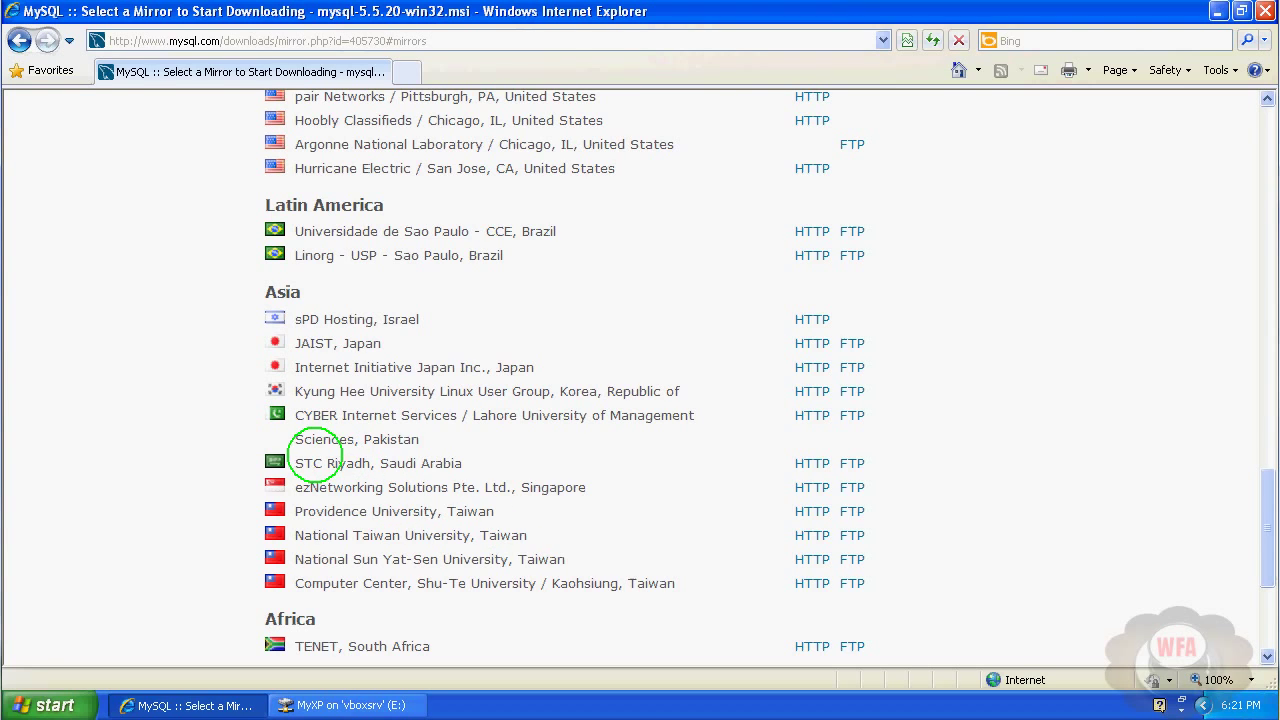
pyautogui.moveTo(315, 455); pyautogui.dragTo(420, 465)
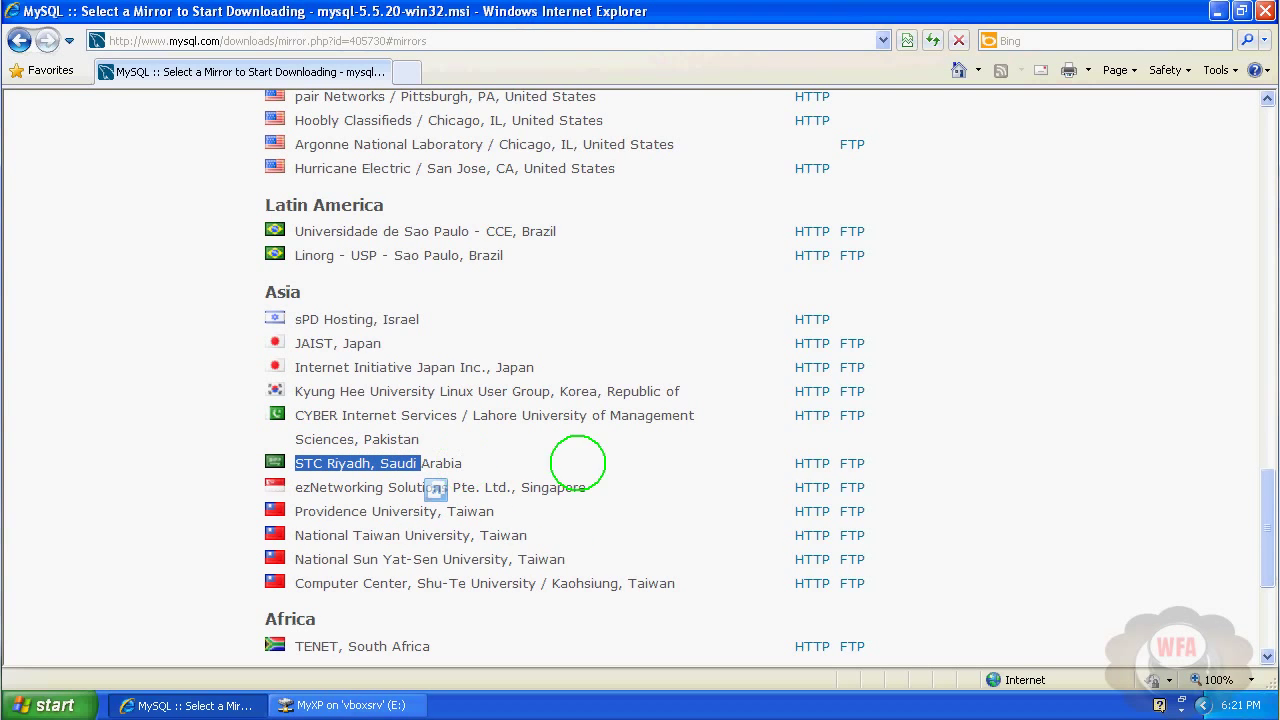
# Save mysql-5.5.20-win32.msi from the STC Riyadh, Saudi Arabia HTTP mirror into My Documents.
pyautogui.click(812, 466)
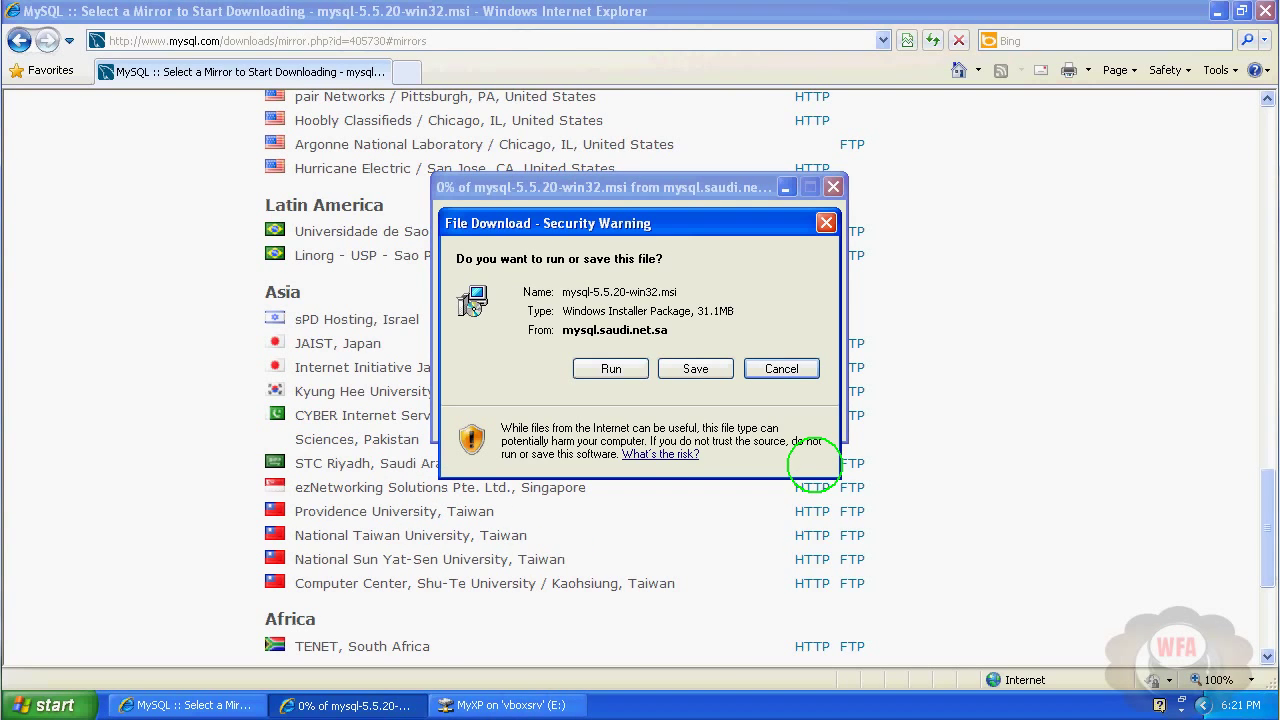
pyautogui.click(697, 370)
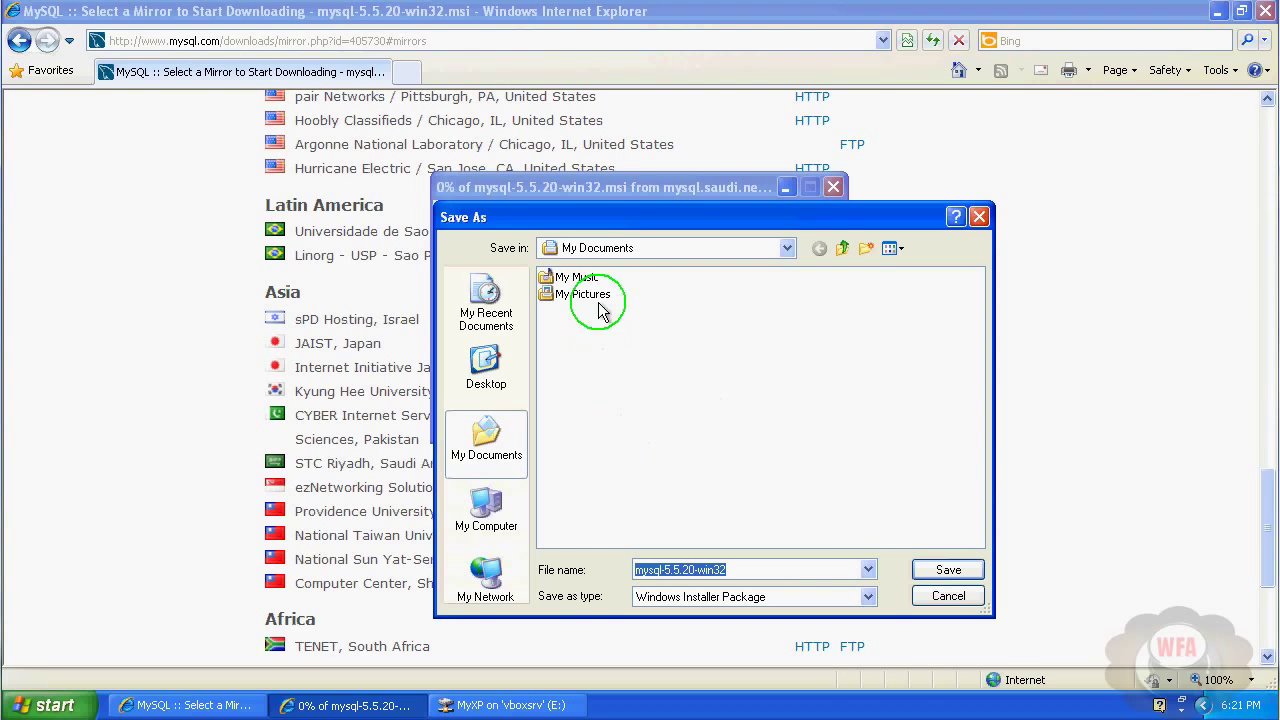
pyautogui.click(945, 572)
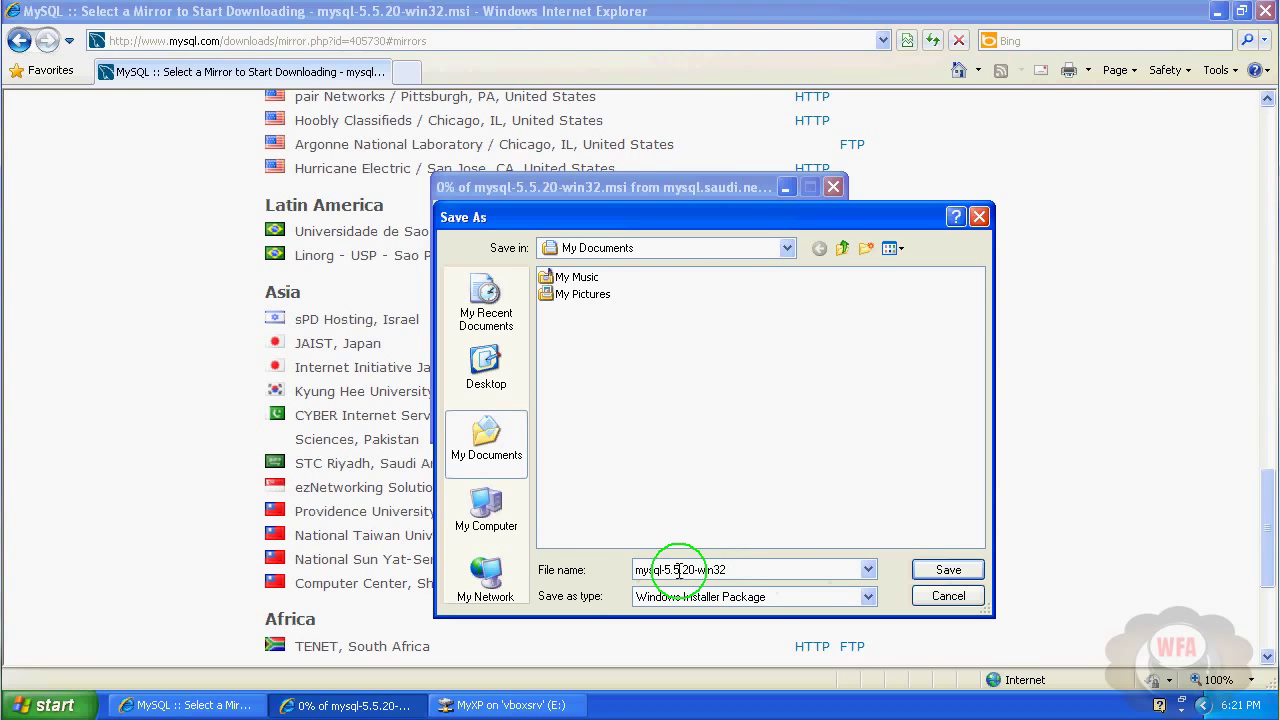
pyautogui.click(945, 570)
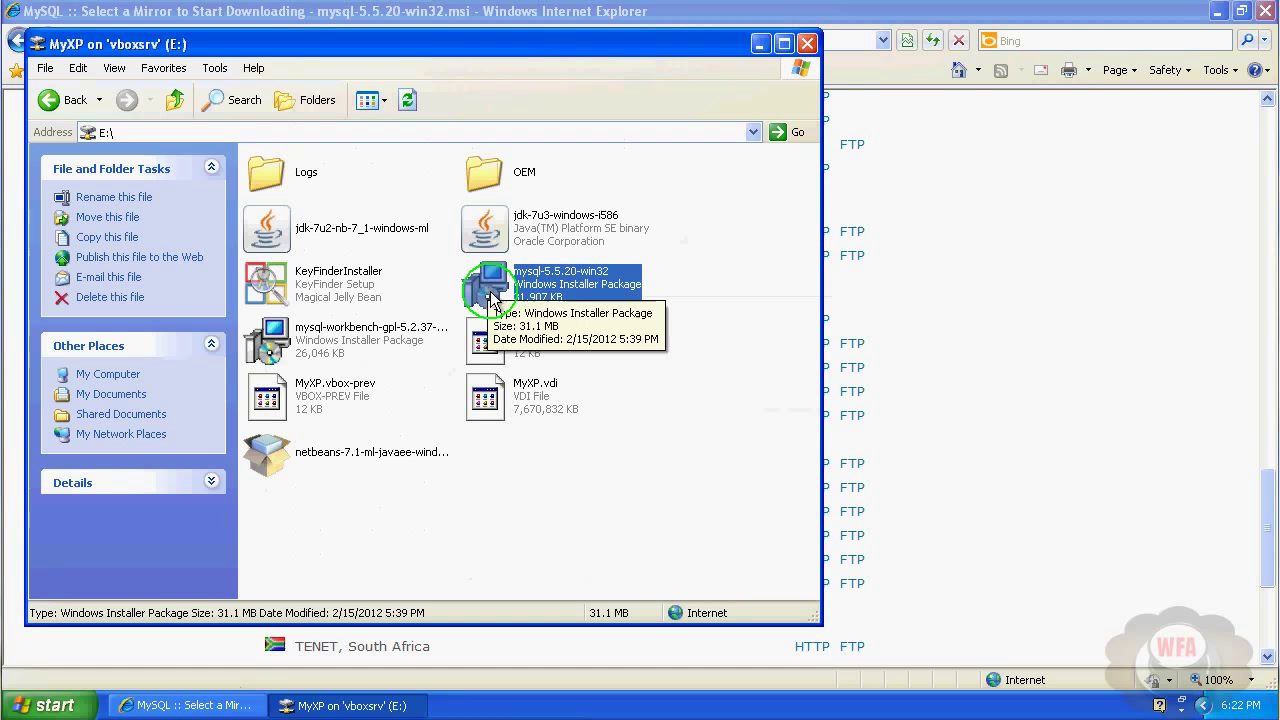
# Run mysql-5.5.20-win32 past the security warning and welcome page, accepting the license agreement.
pyautogui.doubleClick(491, 298)
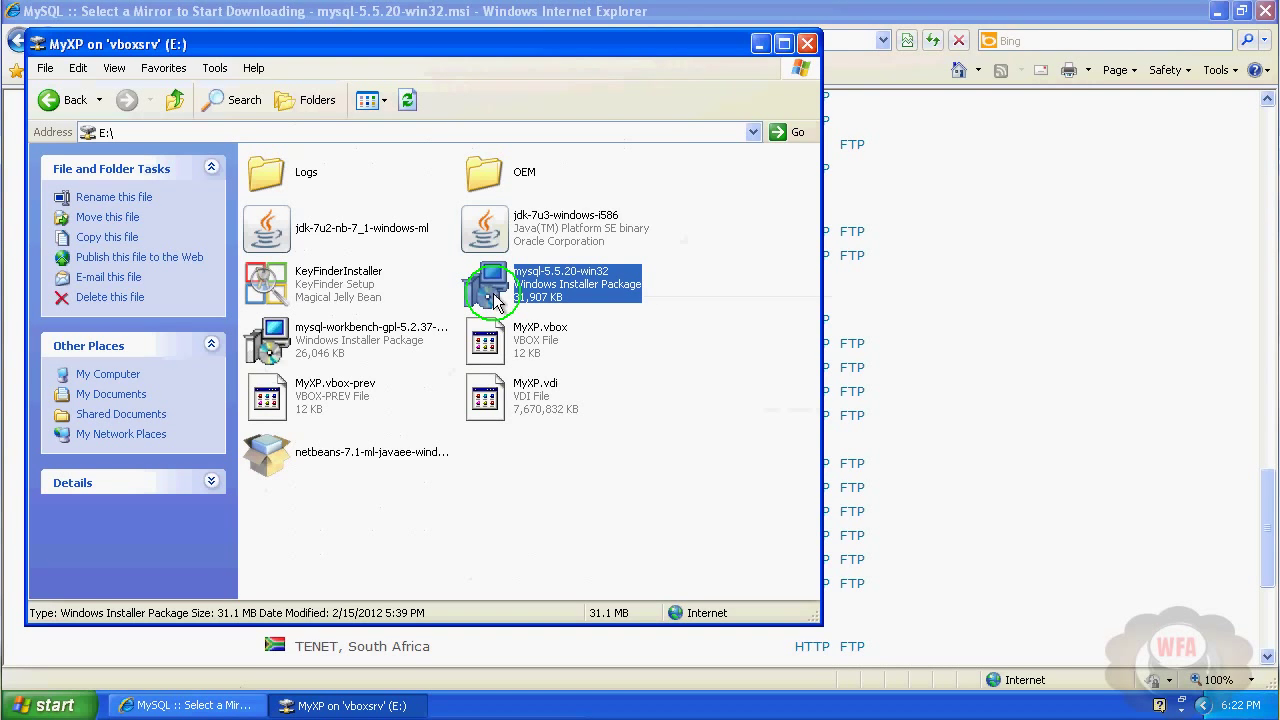
pyautogui.click(698, 378)
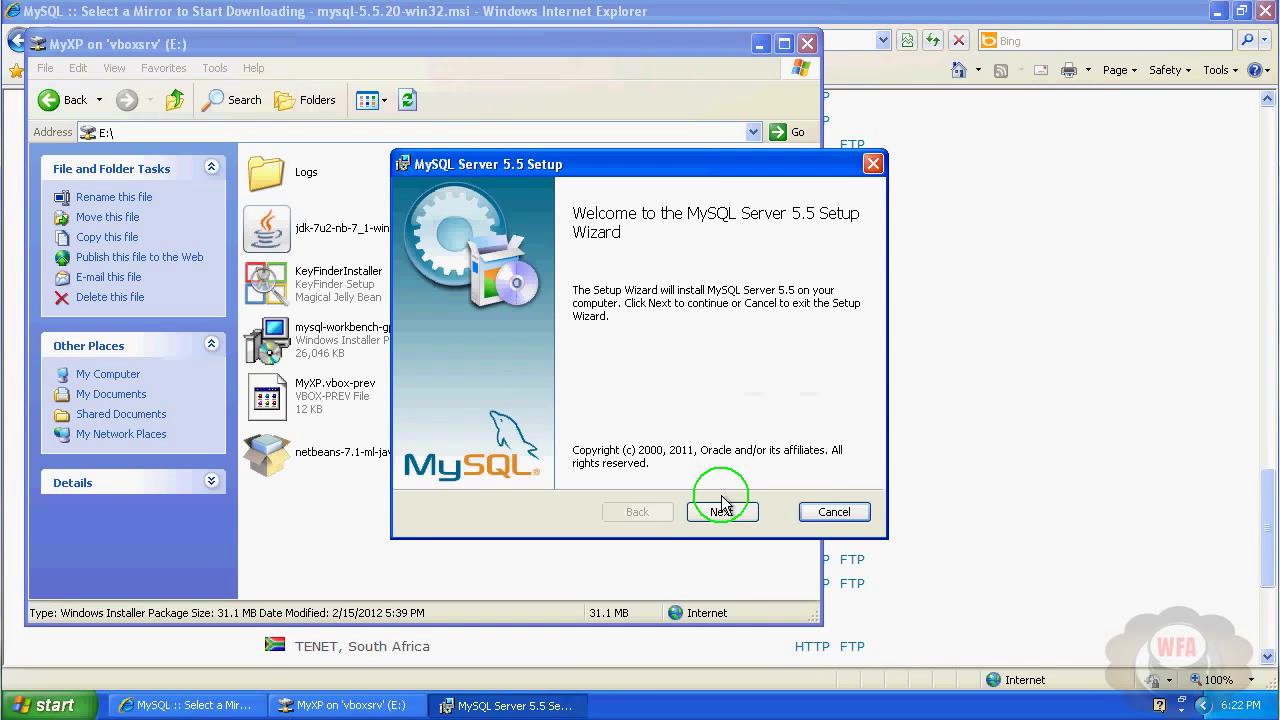
pyautogui.click(721, 512)
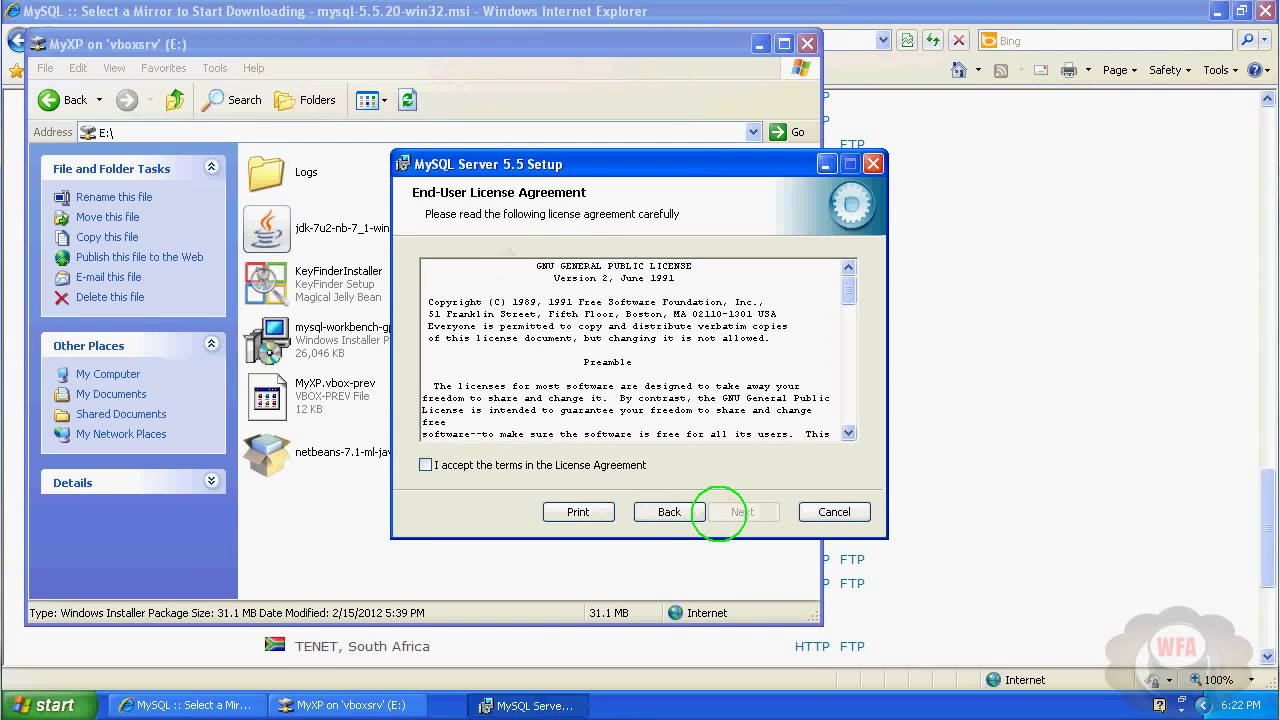
pyautogui.click(426, 466)
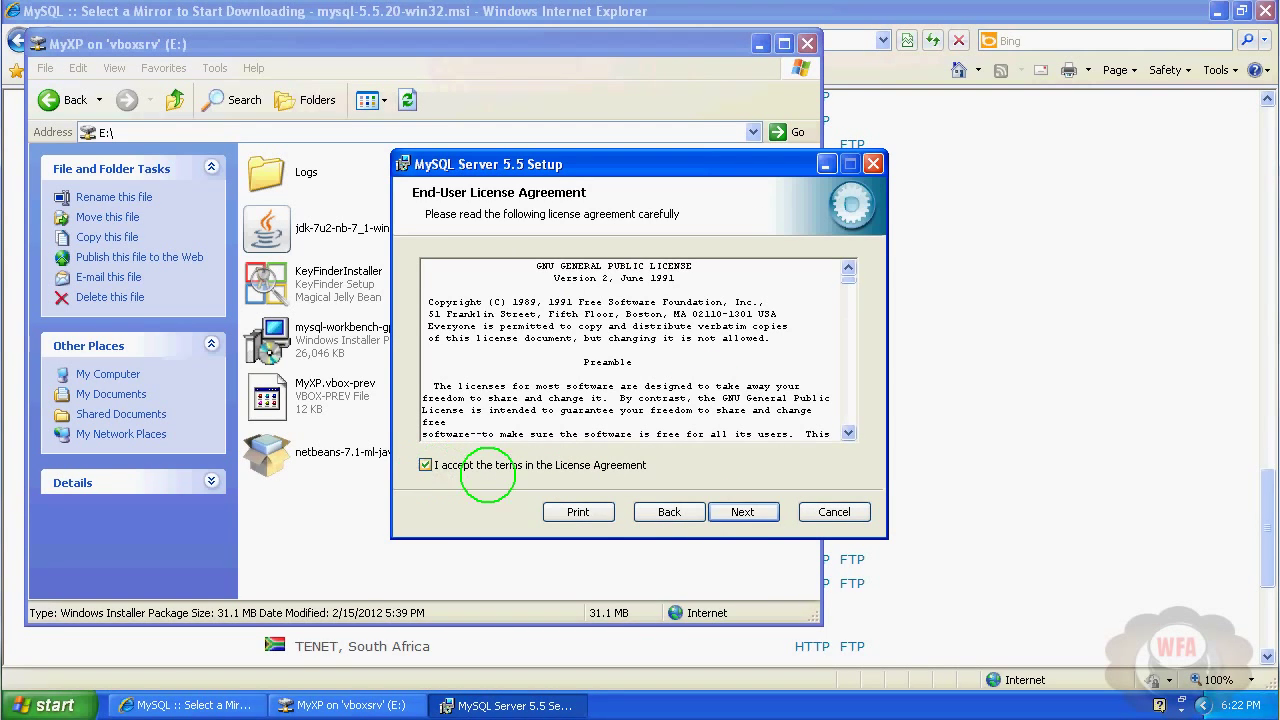
pyautogui.click(748, 511)
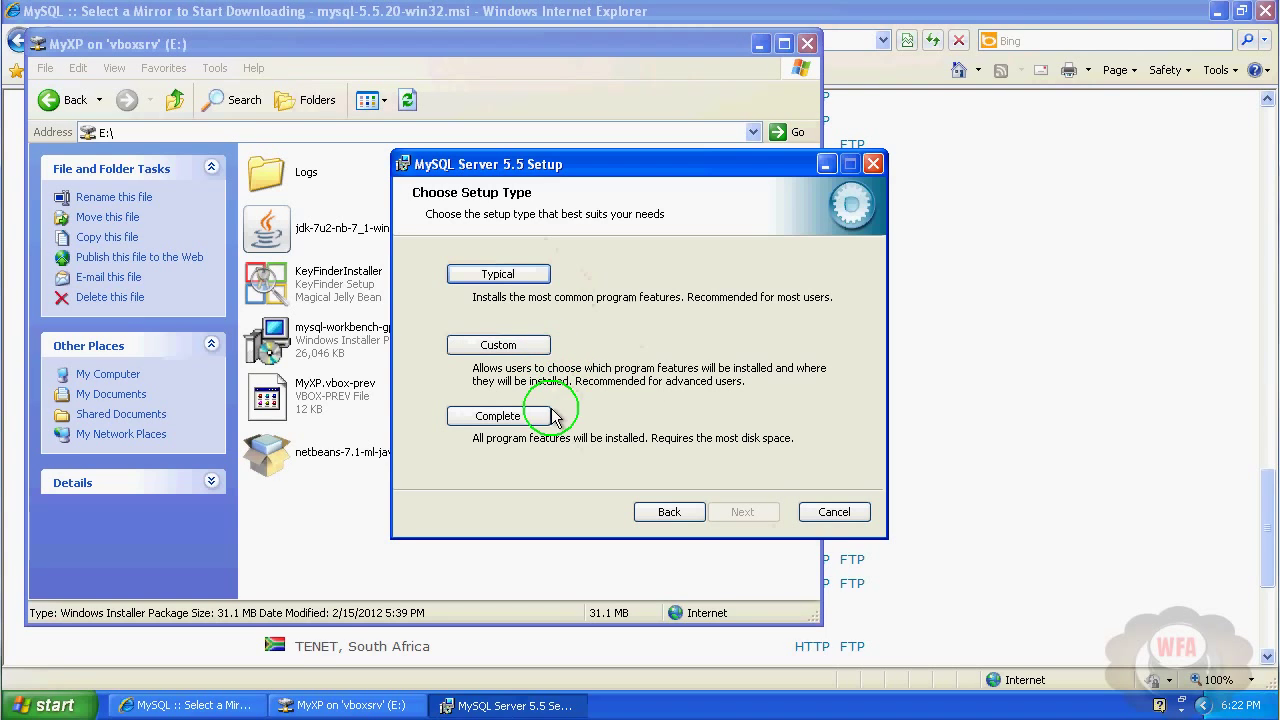
# Choose the Complete setup type and install MySQL Server 5.5.
pyautogui.click(497, 418)
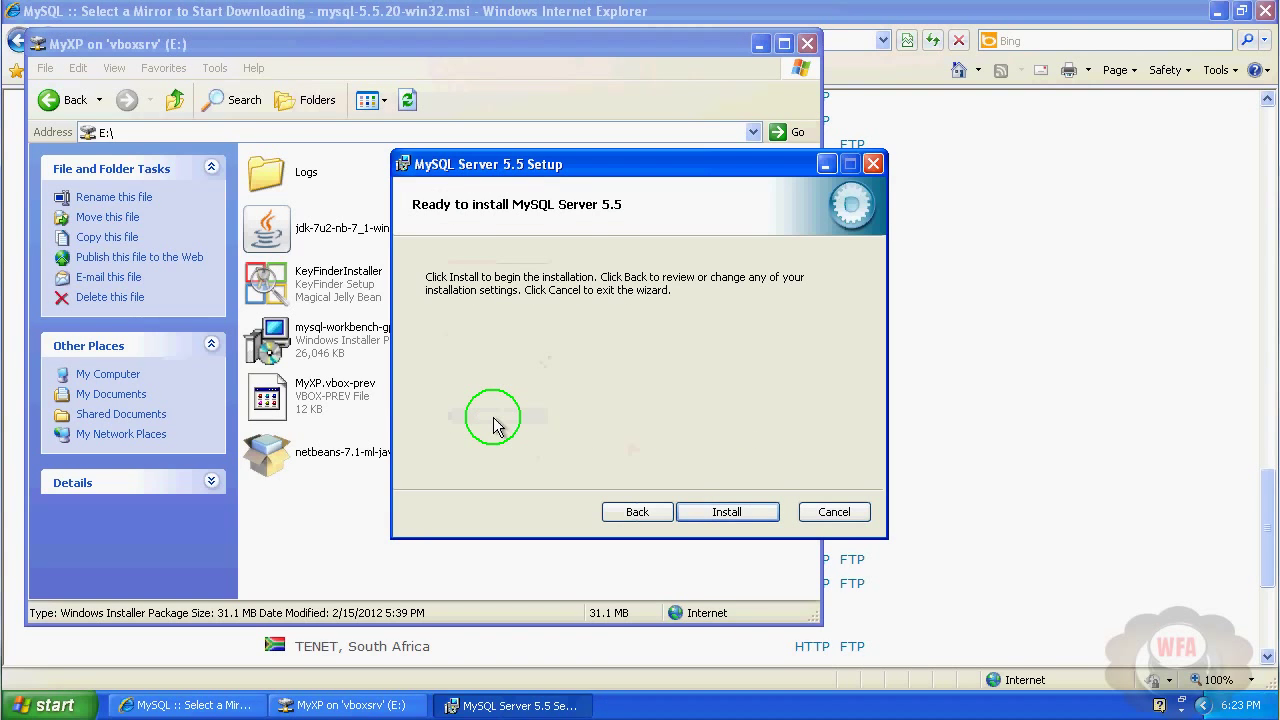
pyautogui.click(726, 512)
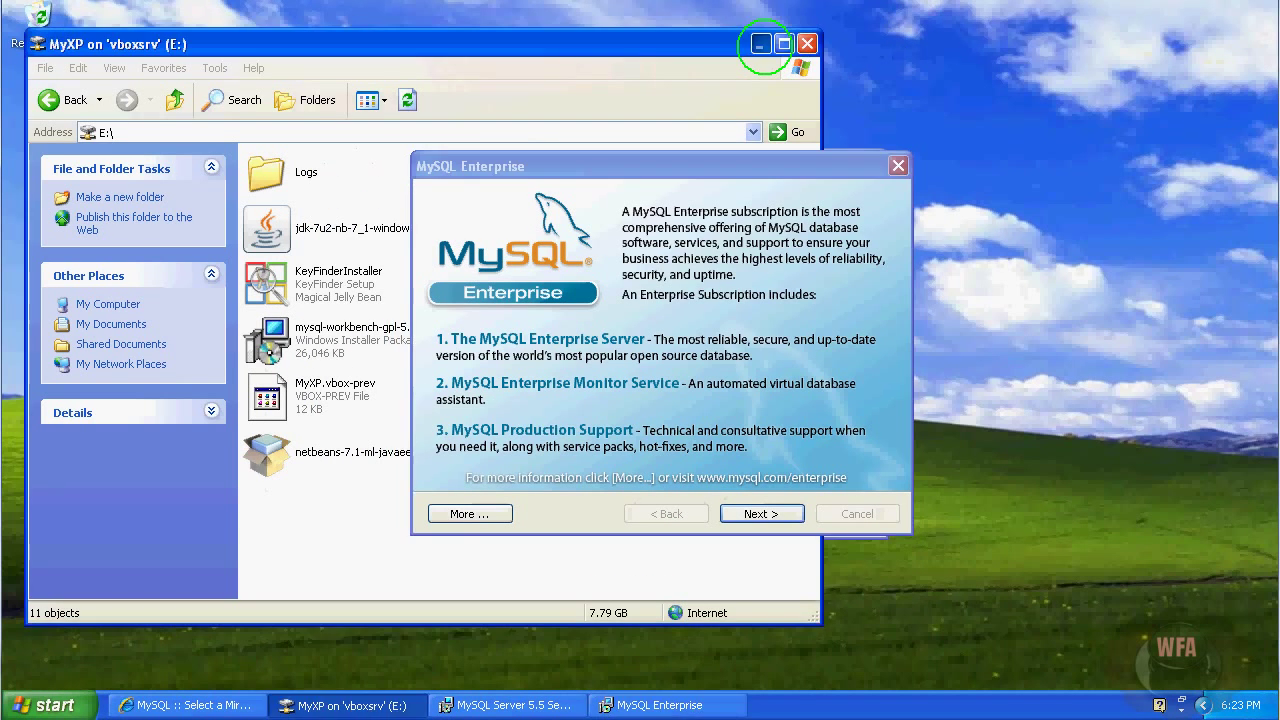
# Skip the MySQL Enterprise pages and finish setup with the Instance Configuration Wizard launch ticked.
pyautogui.click(762, 44)
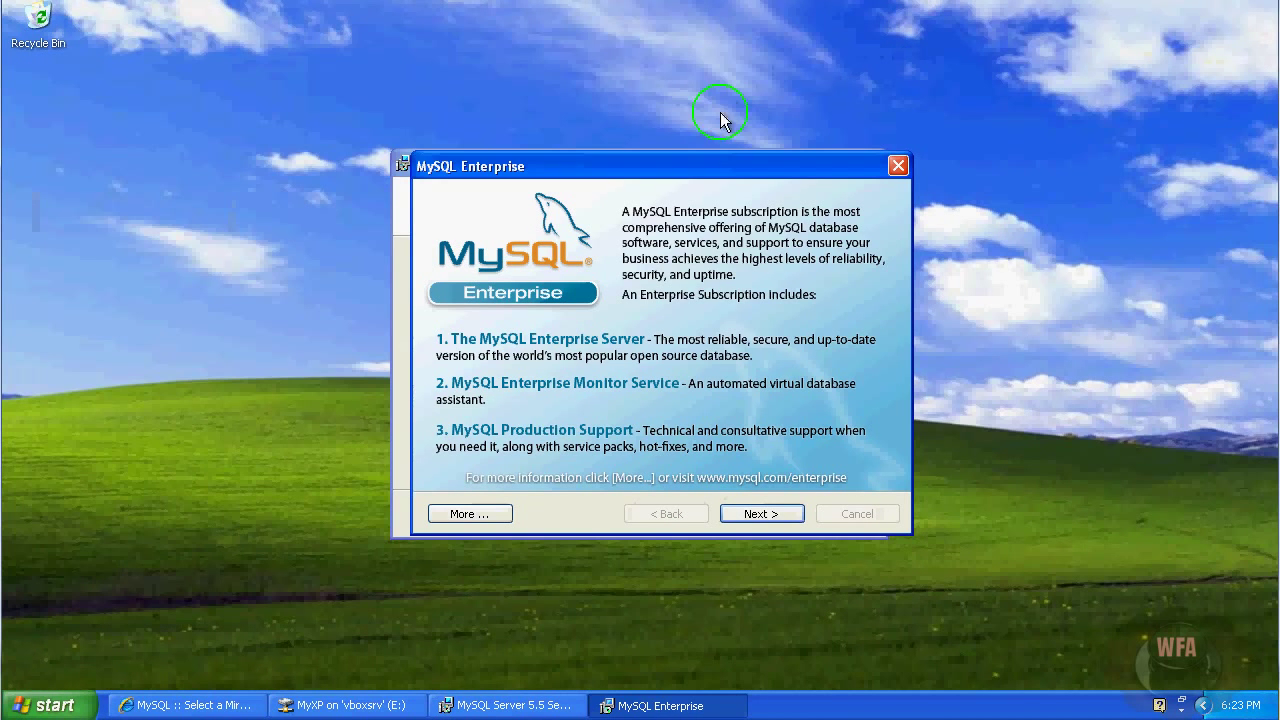
pyautogui.click(756, 516)
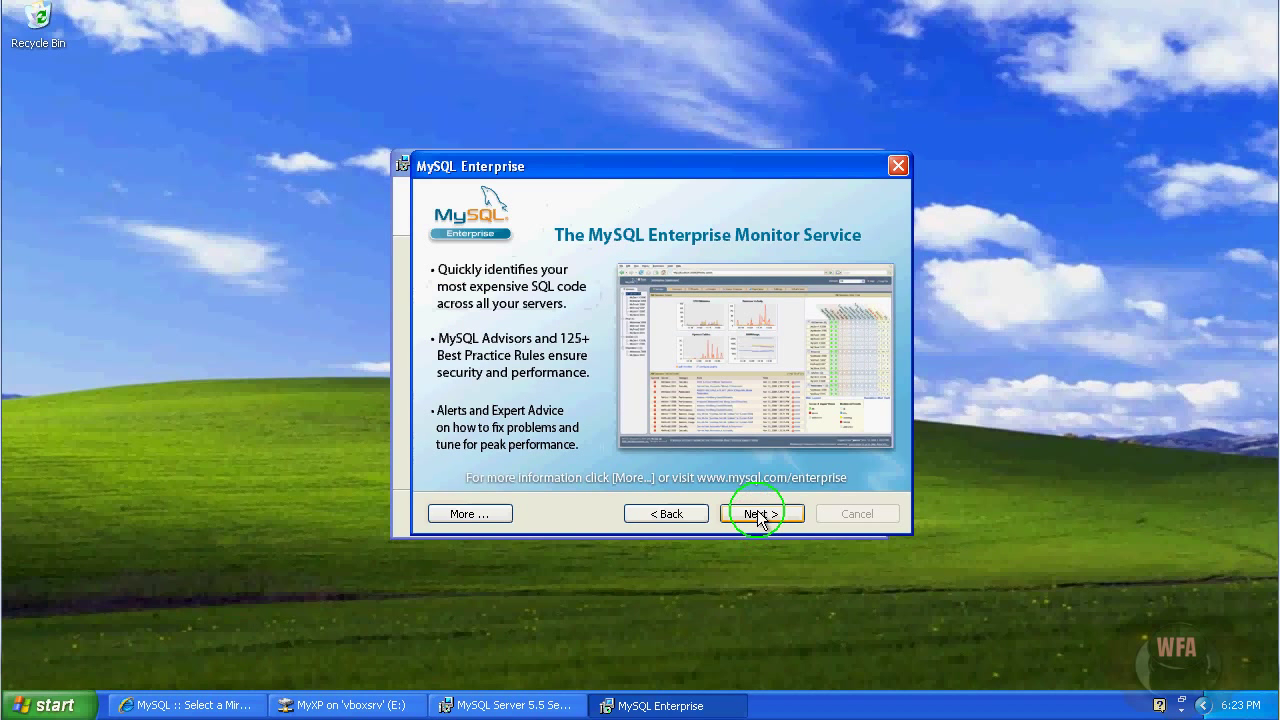
pyautogui.click(757, 514)
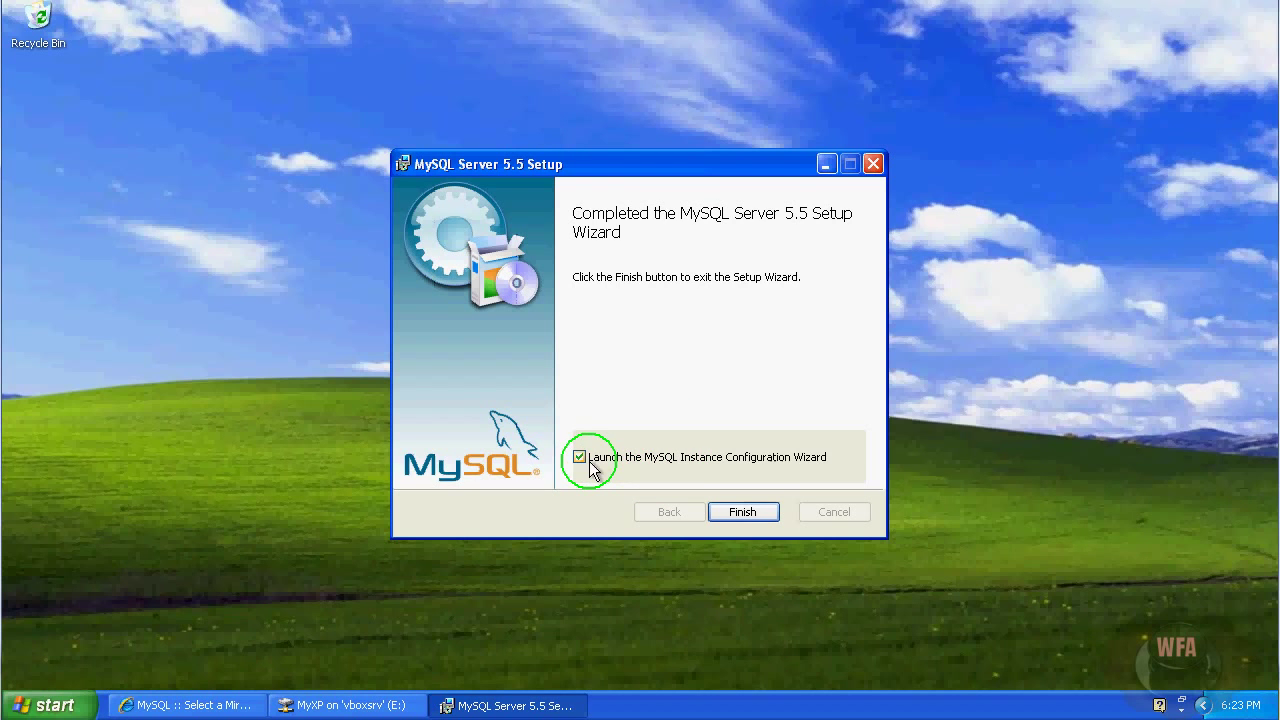
pyautogui.click(743, 512)
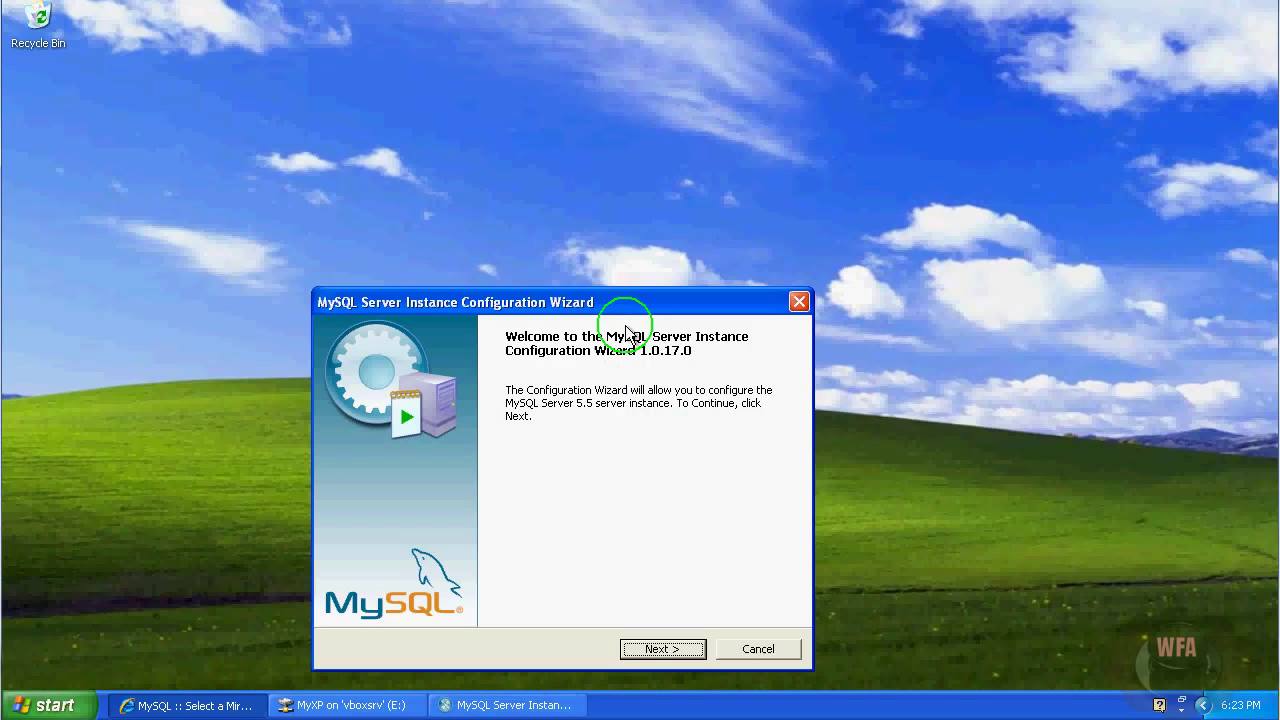
# Choose Detailed Configuration and the Developer Machine server type in the configuration wizard.
pyautogui.moveTo(618, 301); pyautogui.dragTo(660, 136)
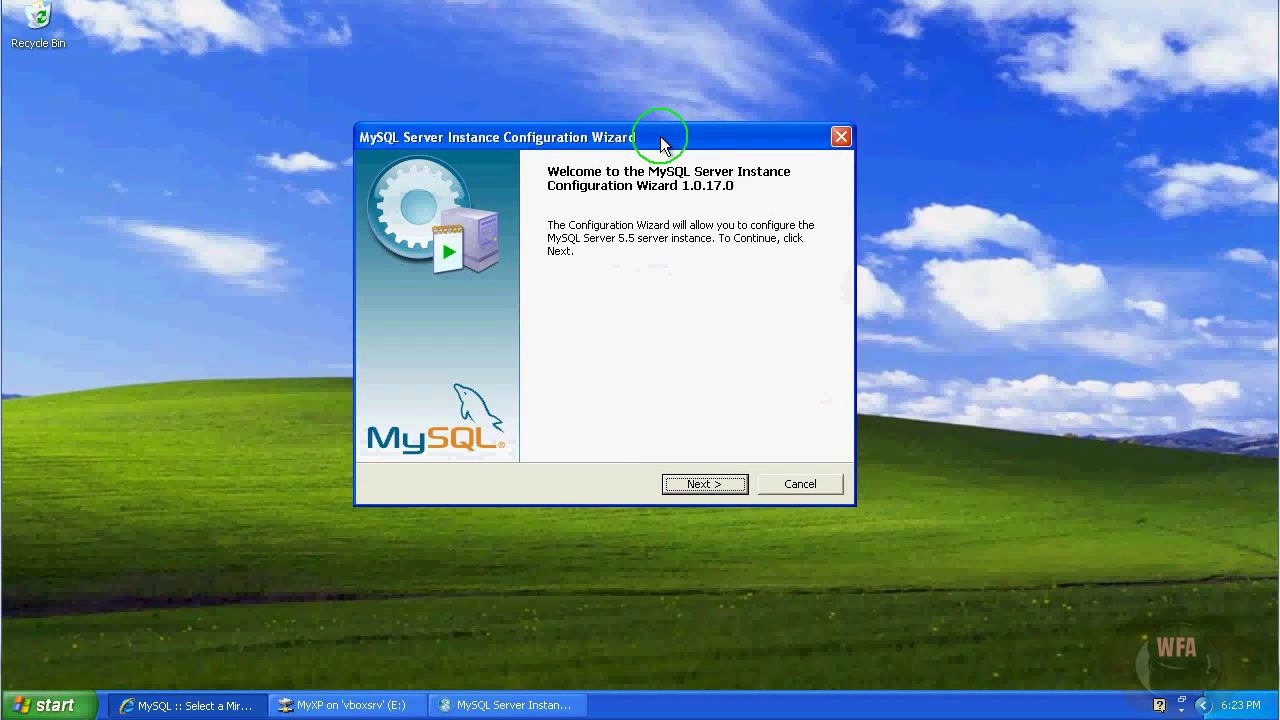
pyautogui.click(705, 484)
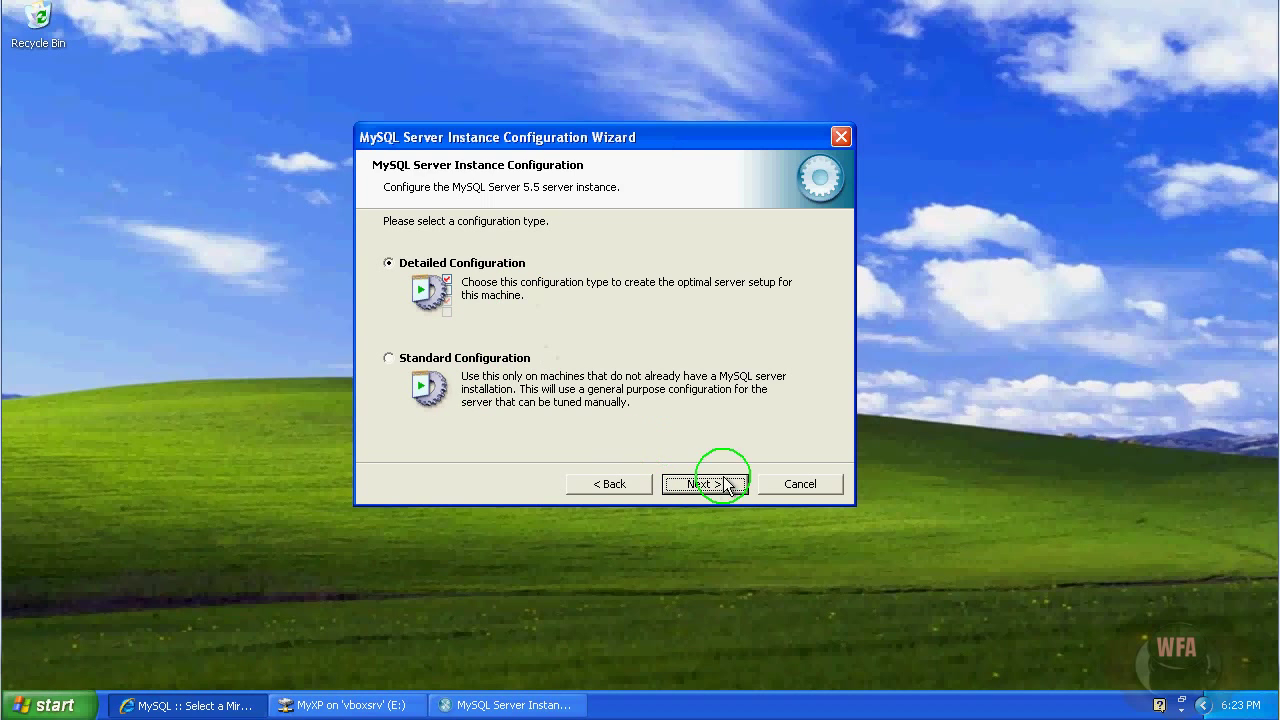
pyautogui.click(705, 486)
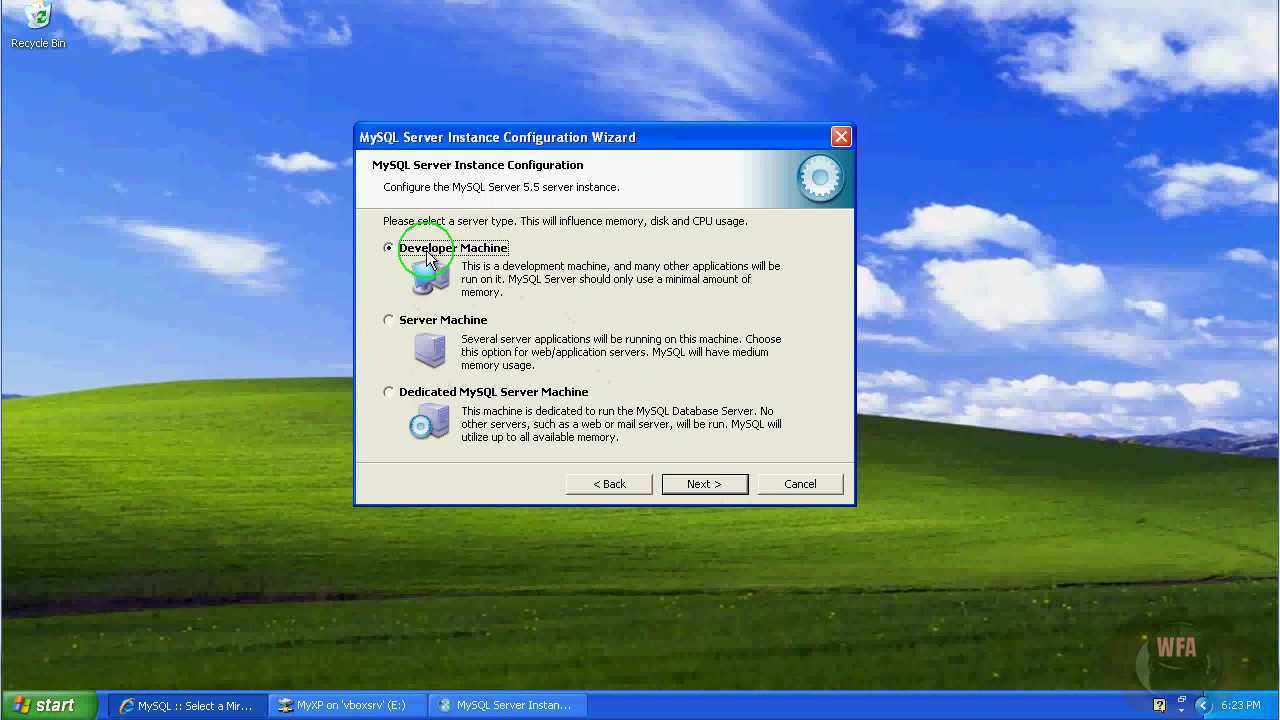
pyautogui.click(699, 488)
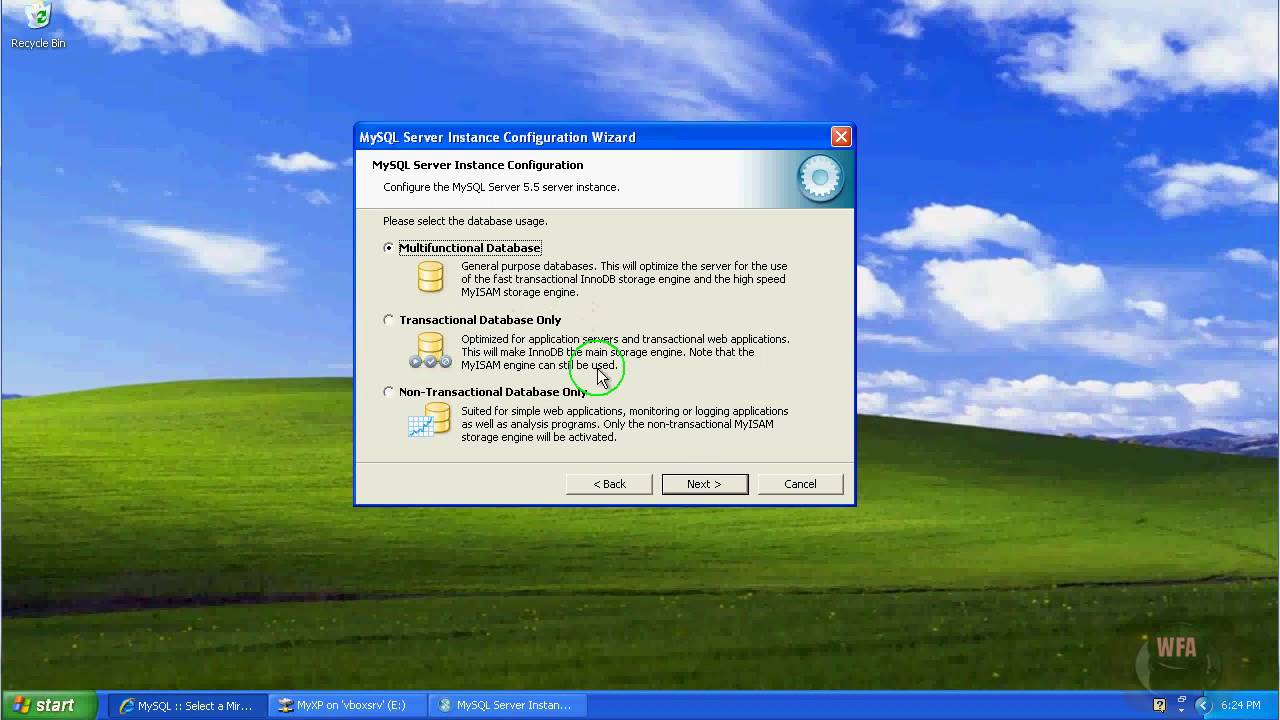
# Keep Multifunctional Database, default InnoDB tablespace, Decision Support (DSS)/OLAP, and port 3306 with Strict Mode.
pyautogui.click(687, 487)
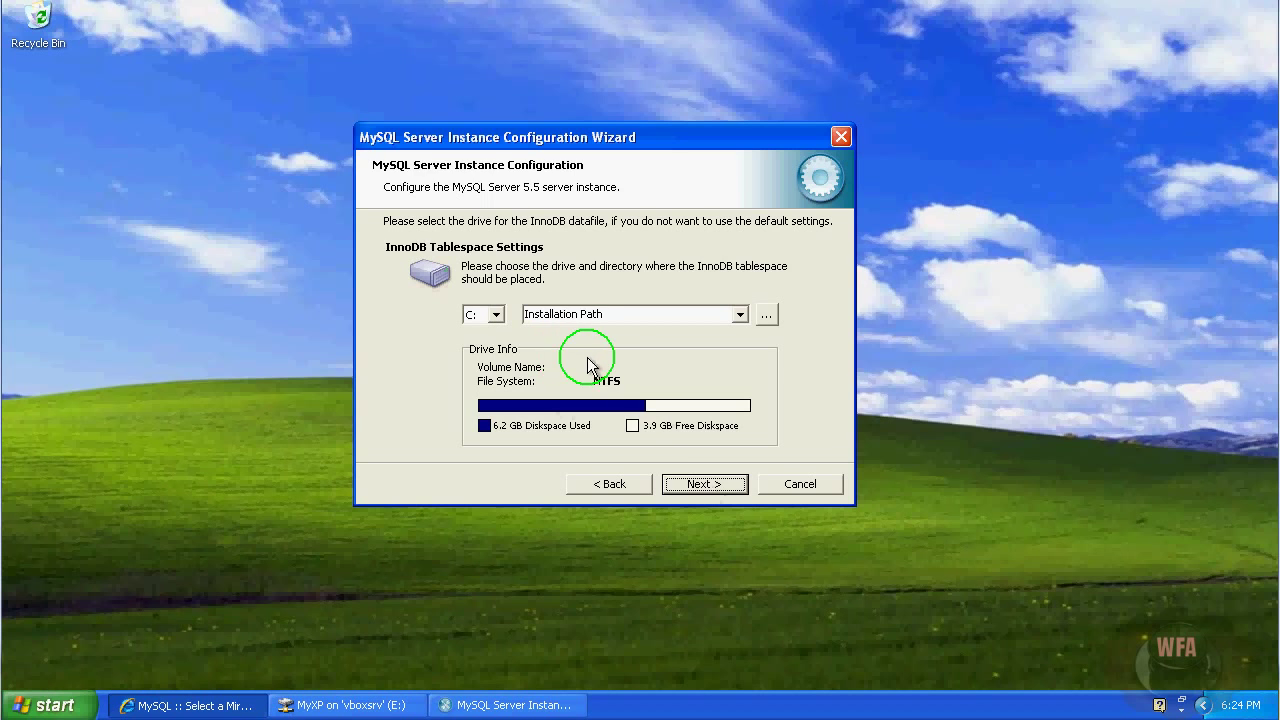
pyautogui.click(704, 490)
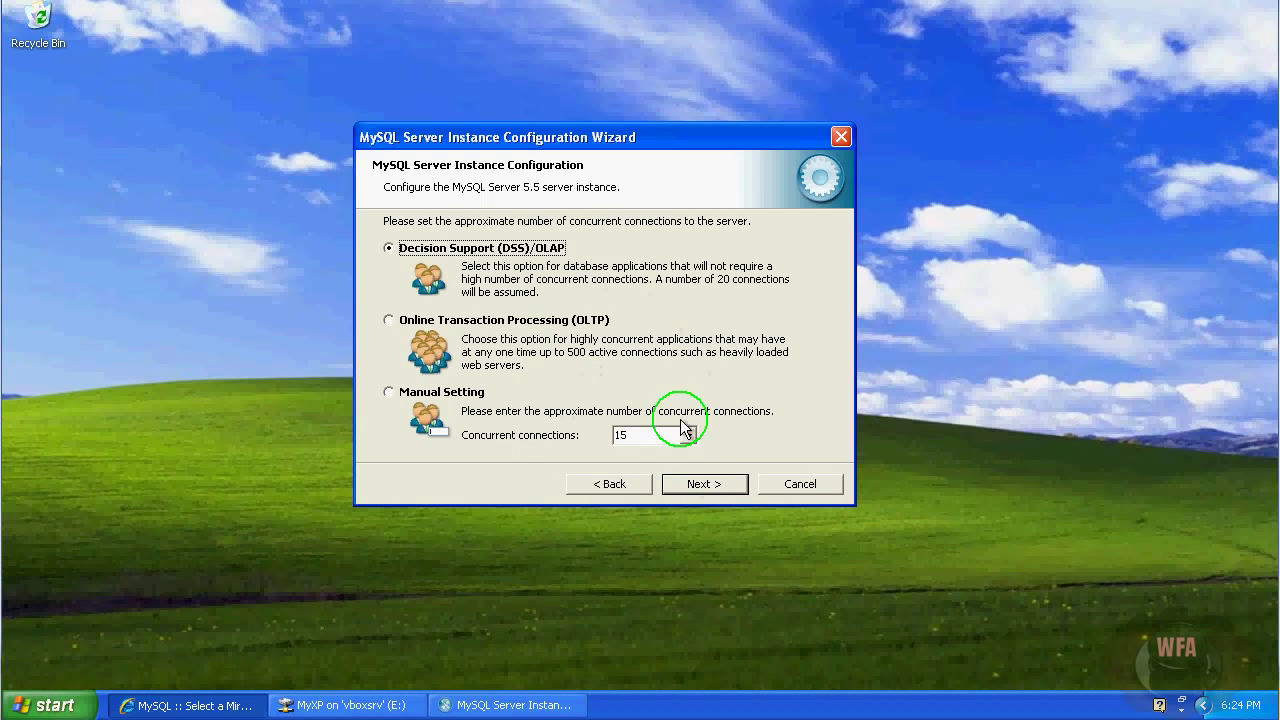
pyautogui.click(700, 490)
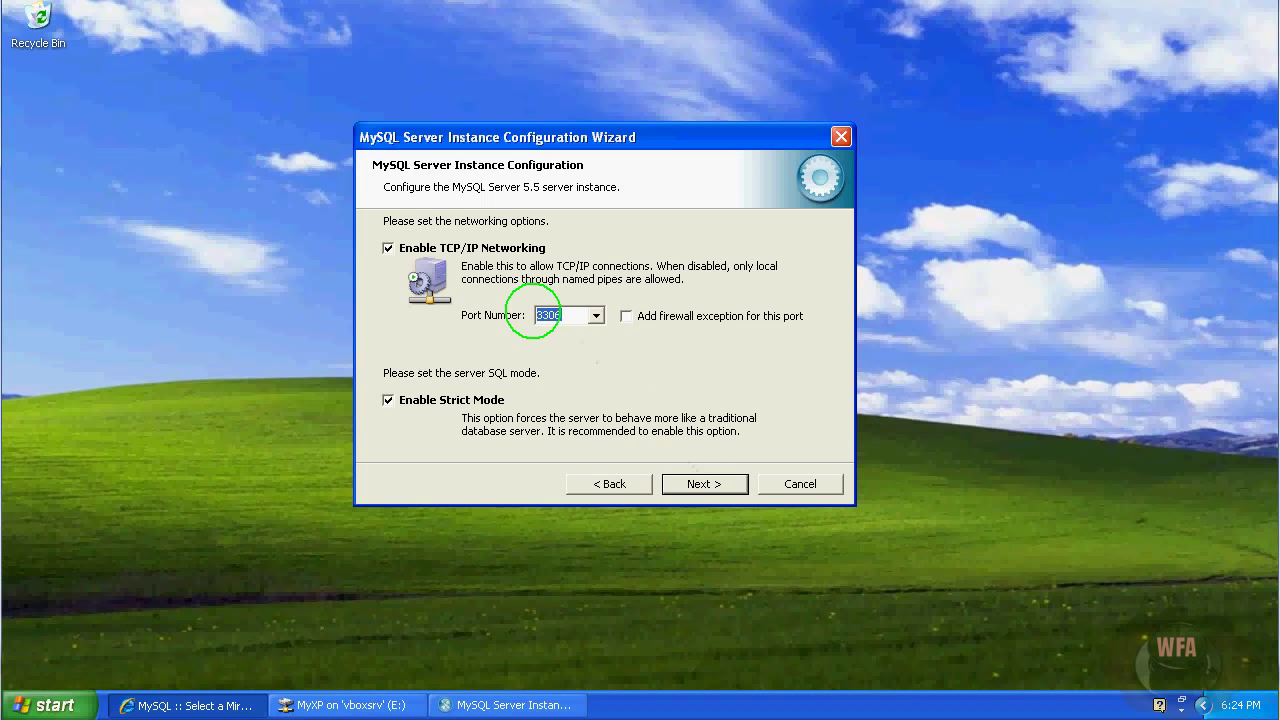
pyautogui.click(693, 488)
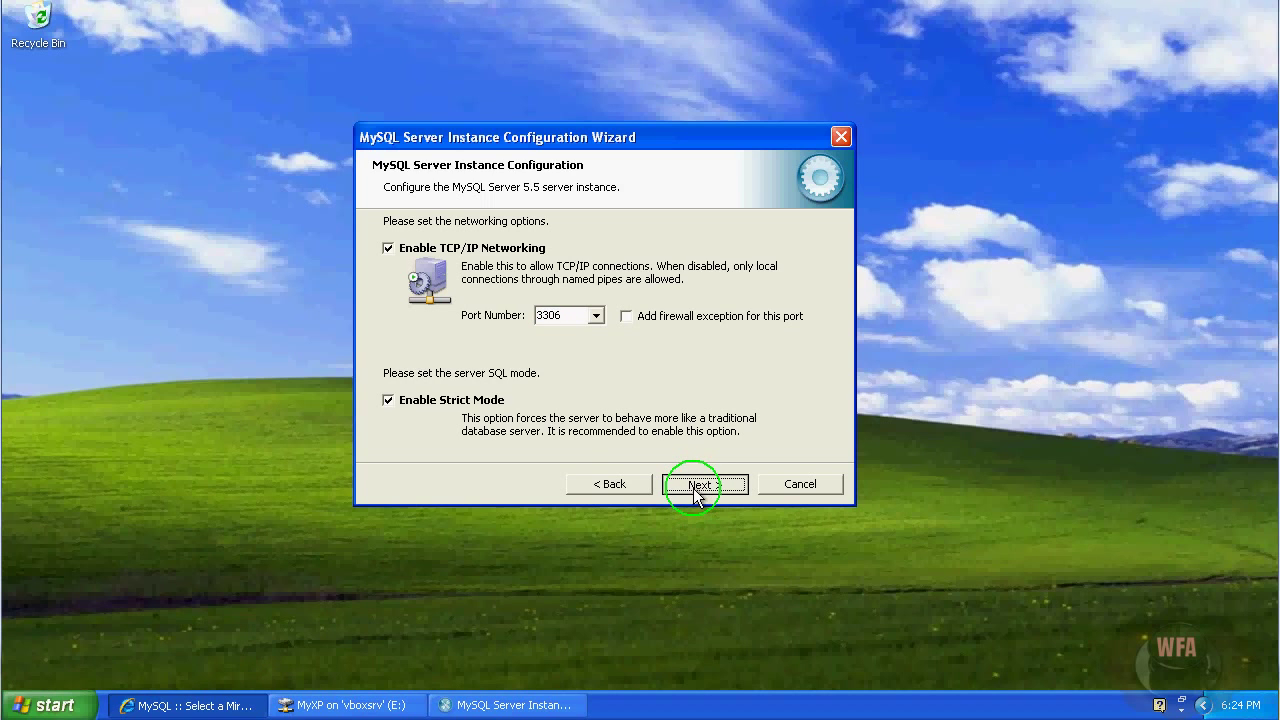
pyautogui.click(693, 488)
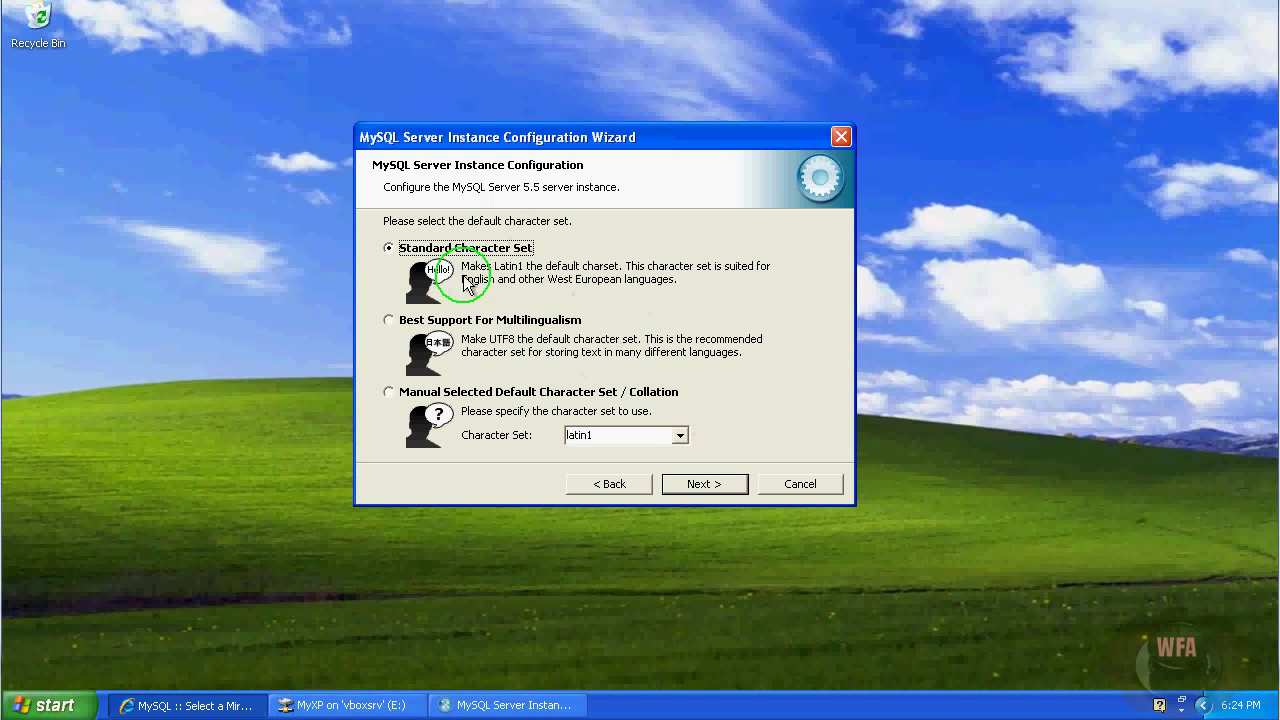
# Choose Best Support For Multilingualism, making UTF8 the default character set.
pyautogui.click(404, 324)
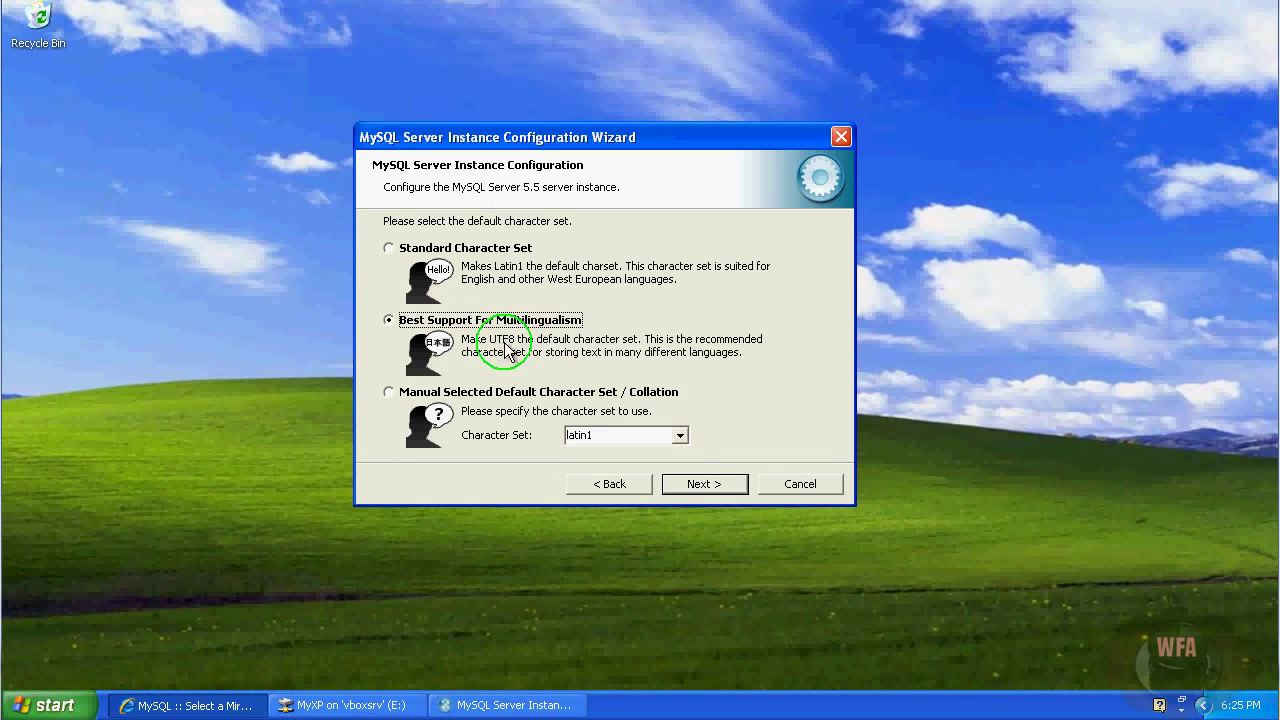
pyautogui.click(700, 488)
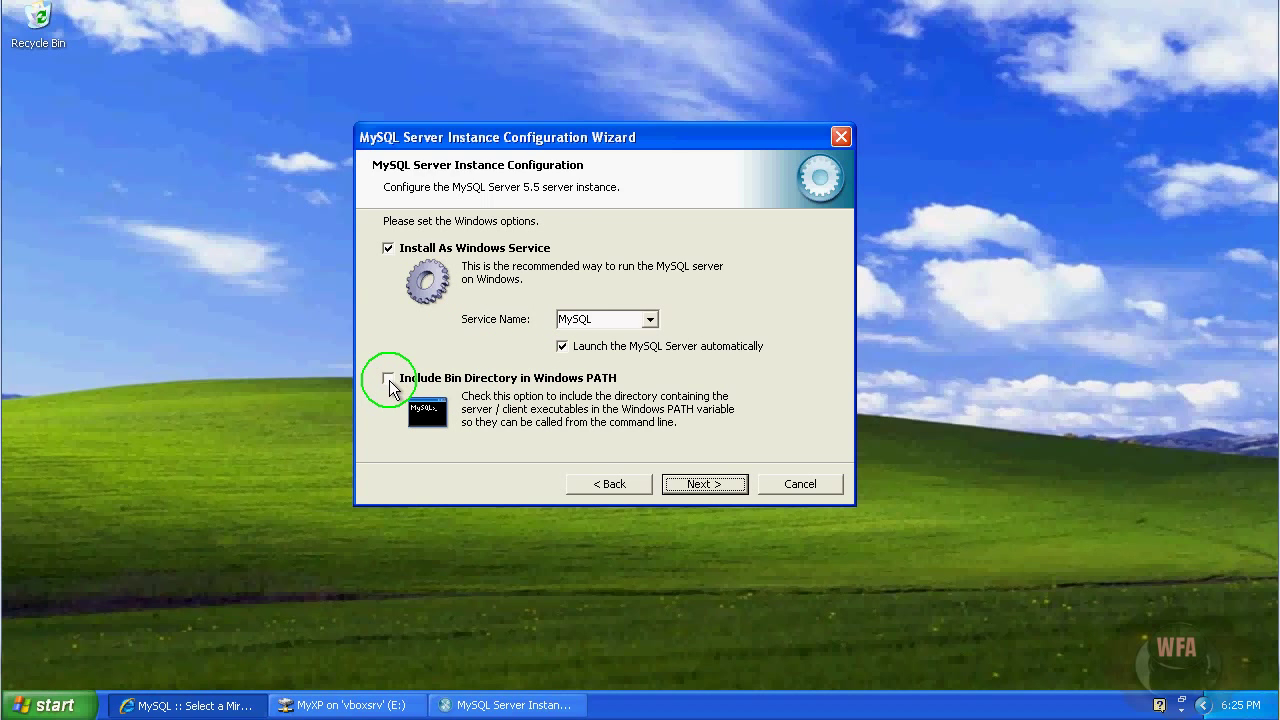
# Add the MySQL bin directory to Windows PATH, keeping MySQL installed as a Windows service.
pyautogui.click(388, 379)
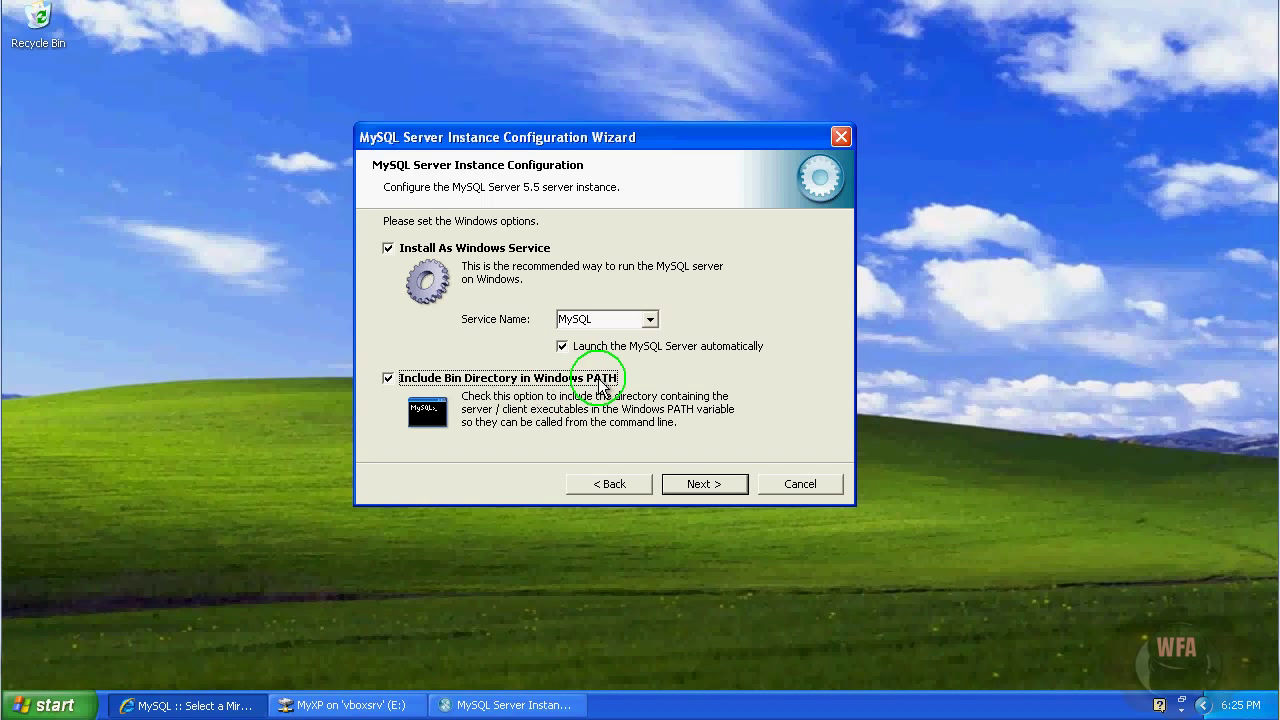
pyautogui.click(691, 494)
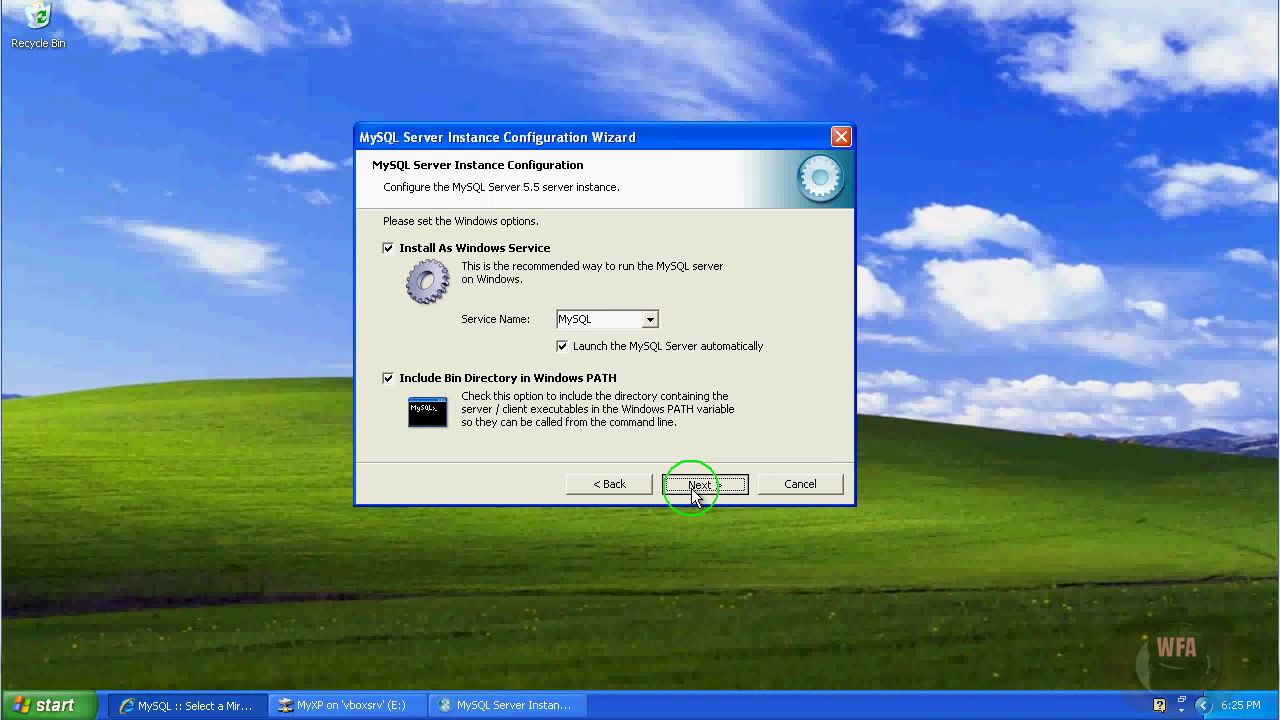
pyautogui.click(692, 488)
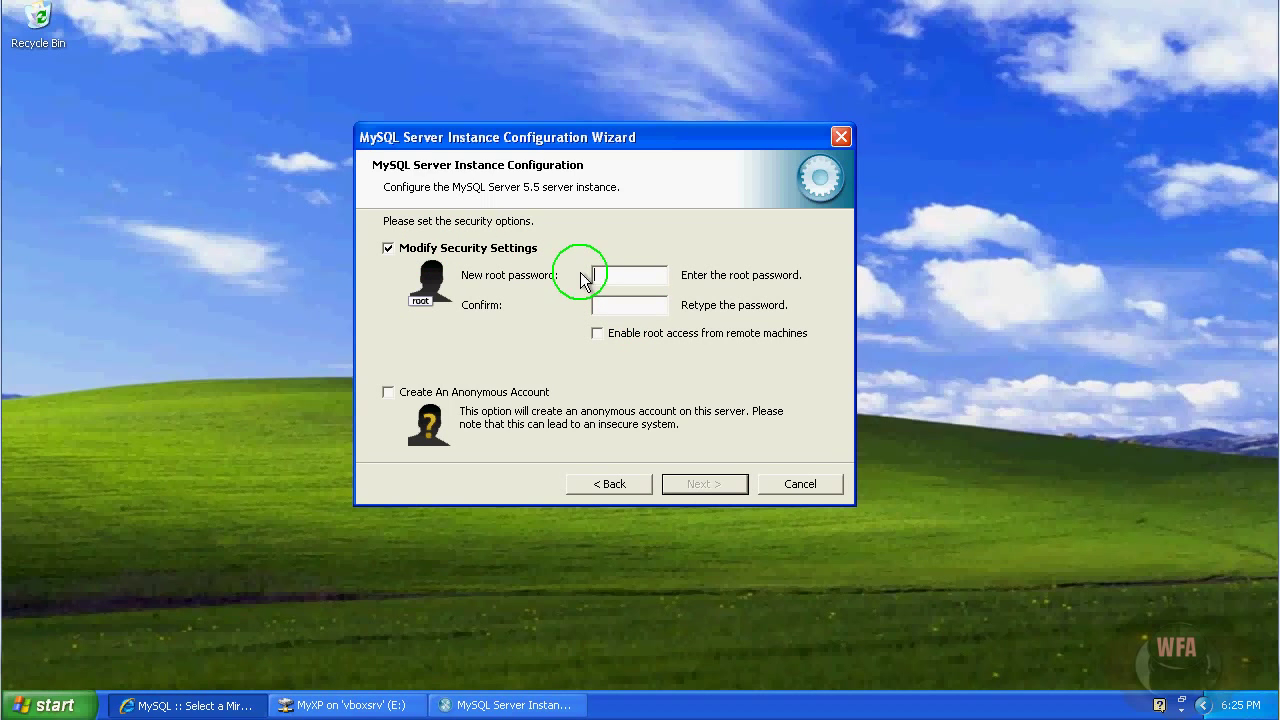
# Enter and confirm a new root password, leaving remote root access and anonymous account off.
pyautogui.click(636, 268)
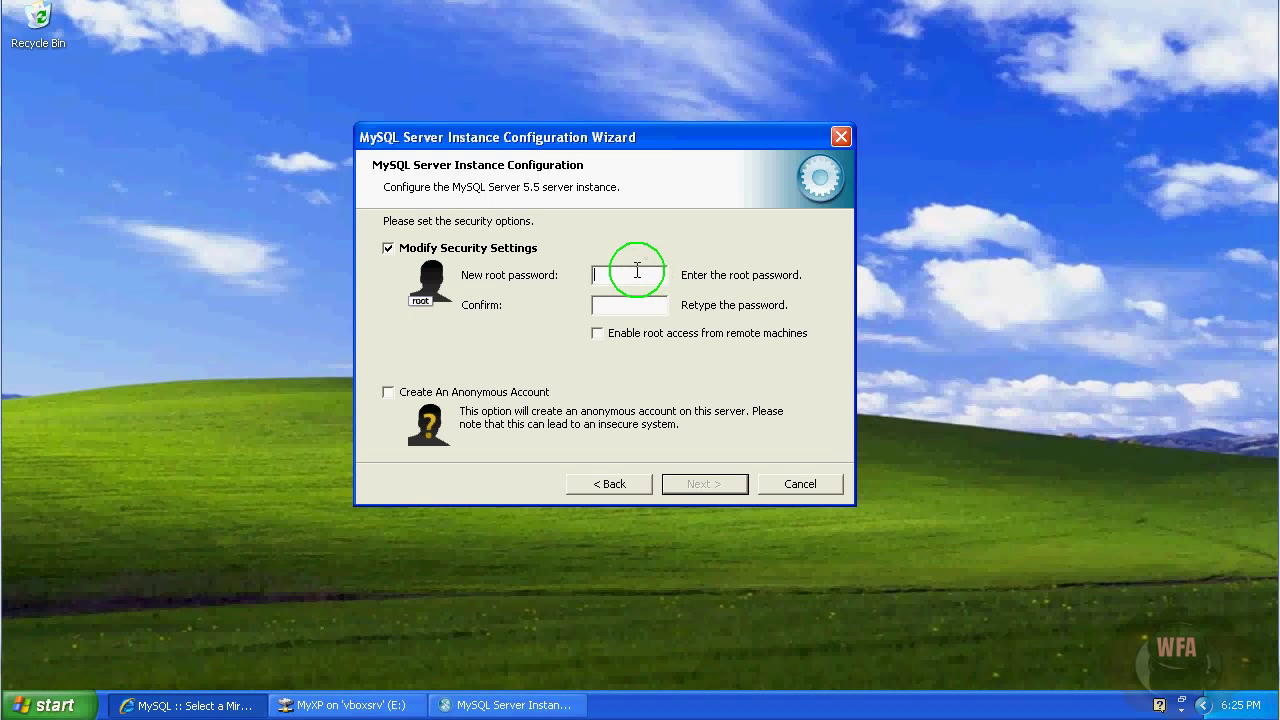
pyautogui.write('root')
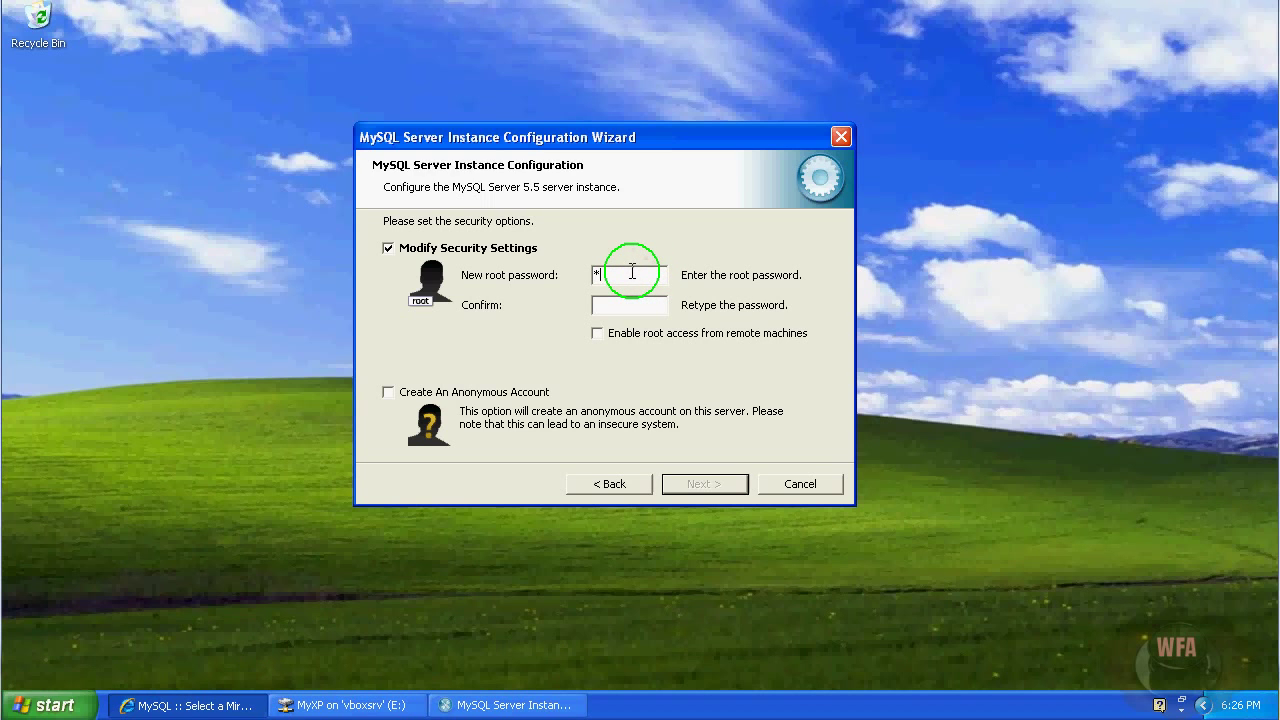
pyautogui.write('root')
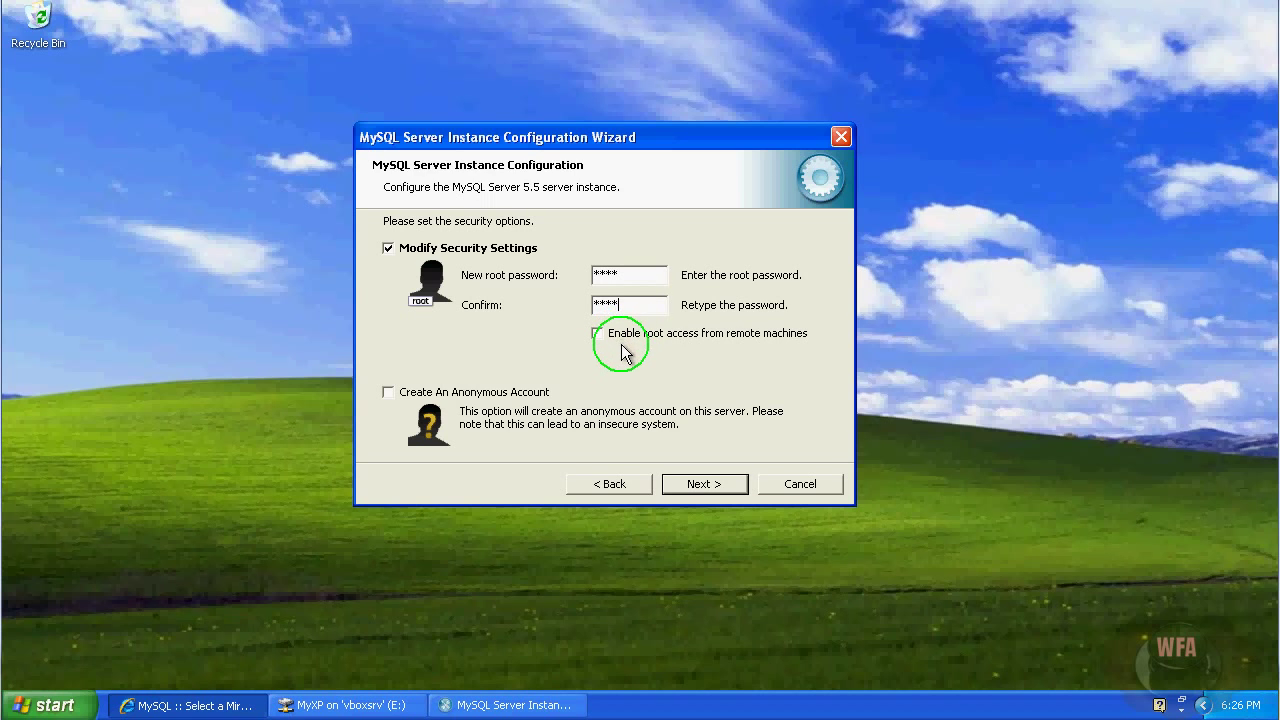
pyautogui.click(698, 490)
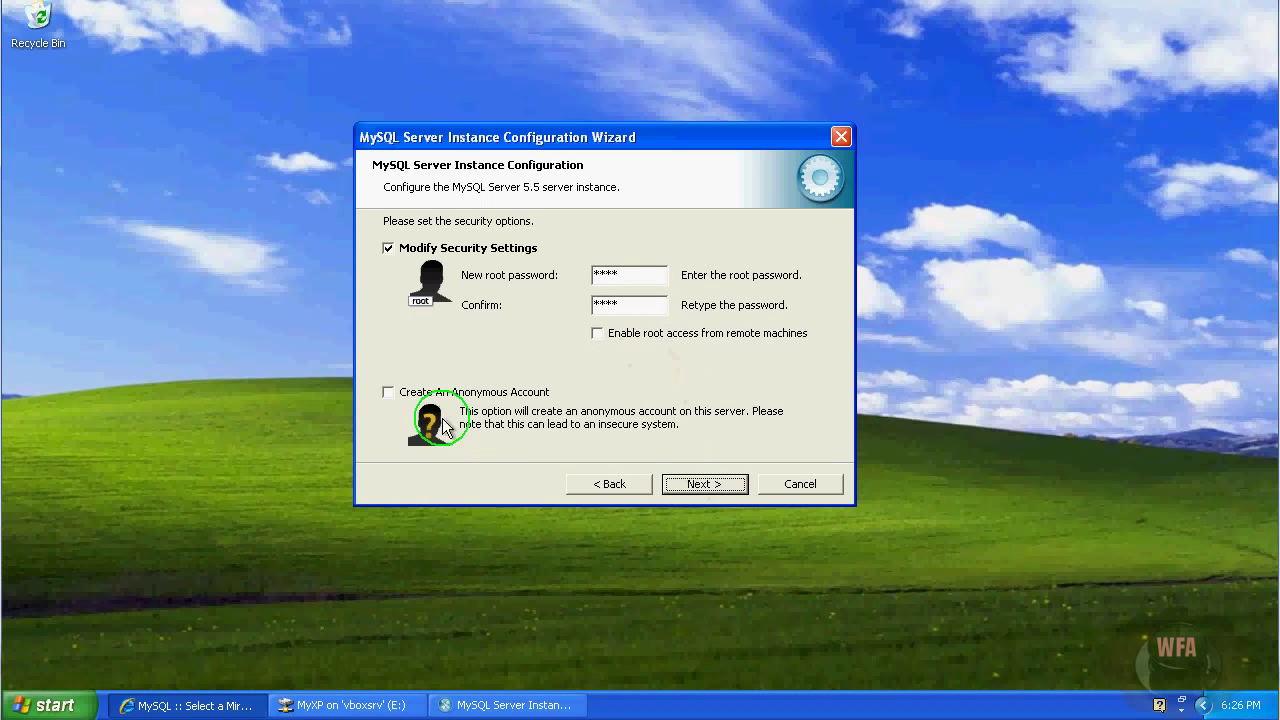
pyautogui.click(706, 487)
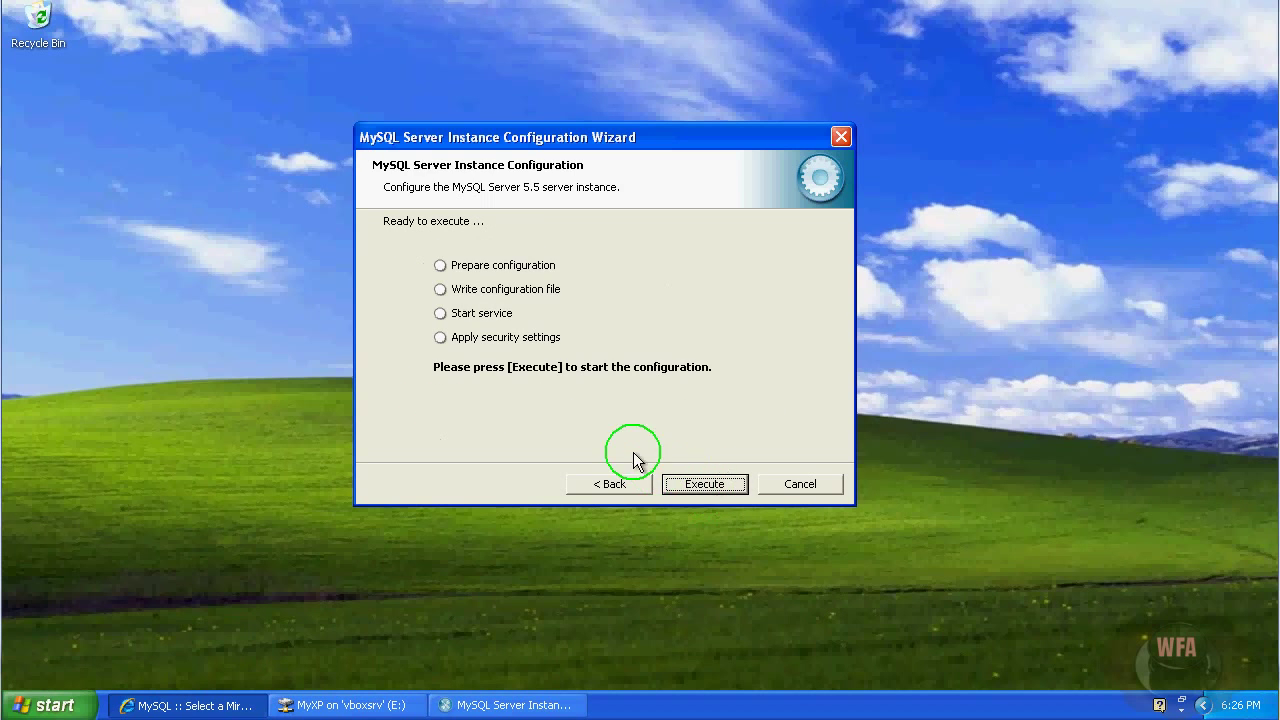
# Execute the server configuration and finish the wizard once the MySQL service is running.
pyautogui.click(703, 490)
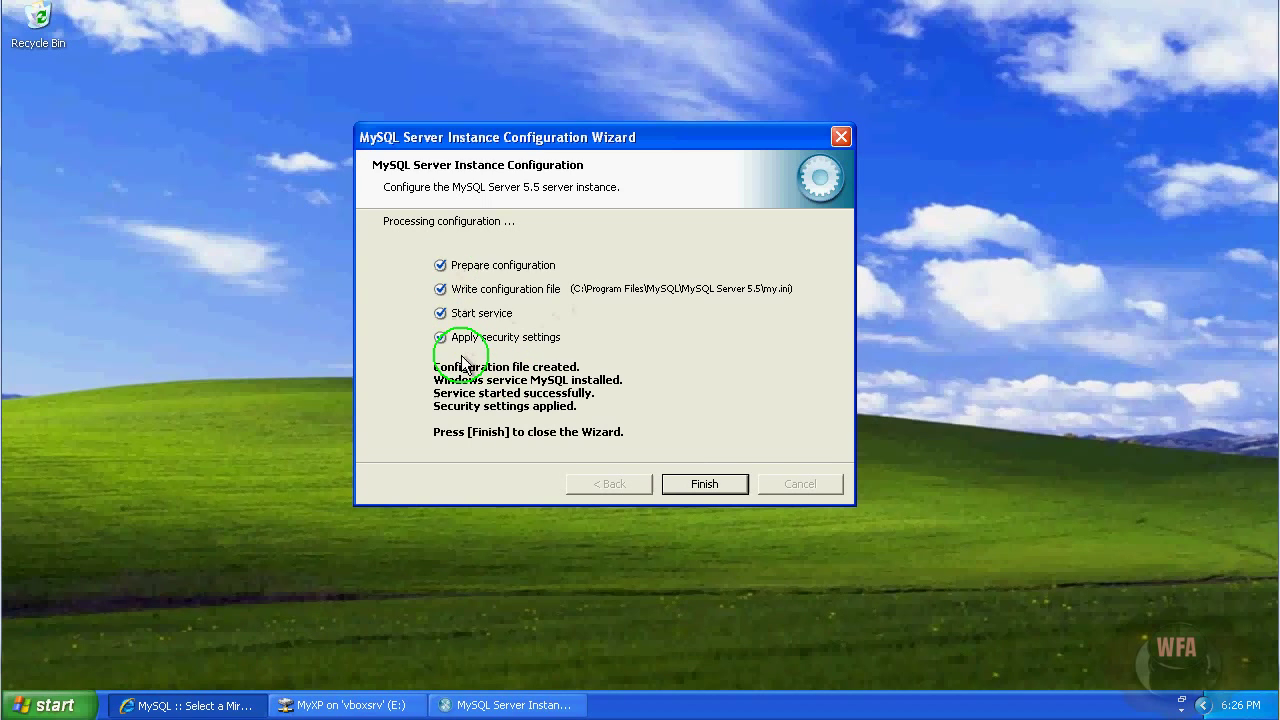
pyautogui.click(715, 489)
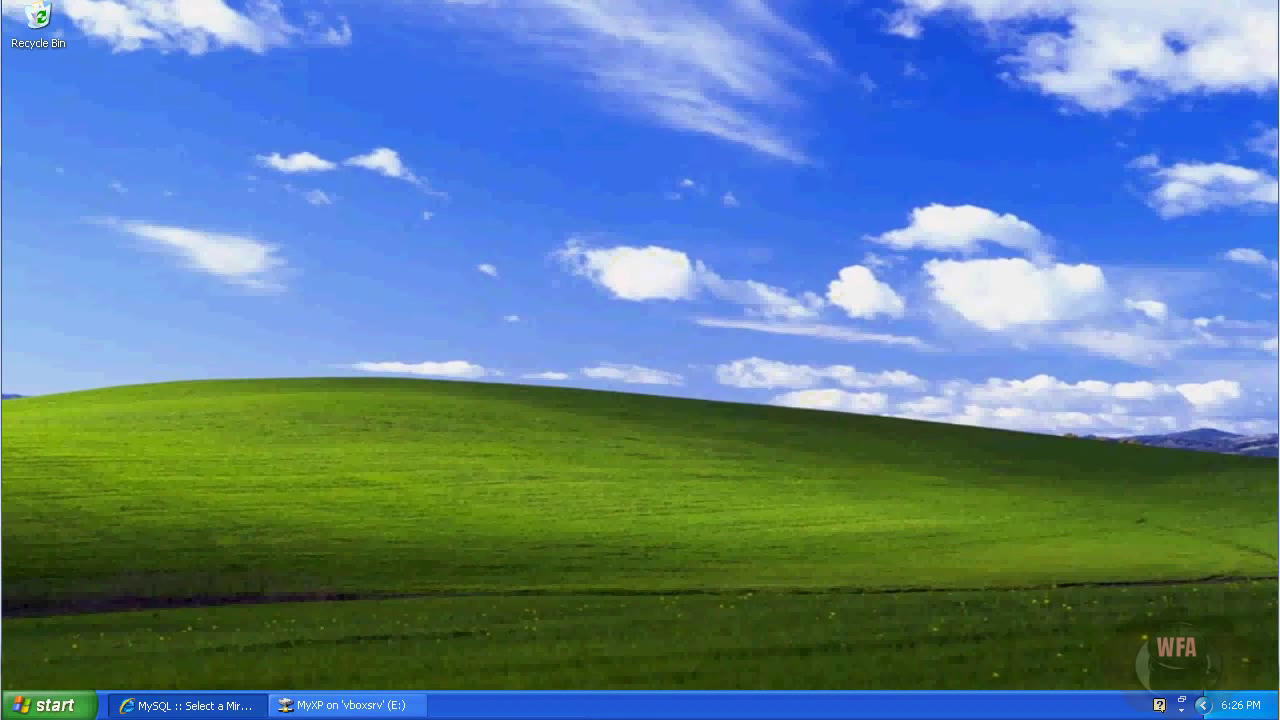
# Launch a Command Prompt window with cmd from the Run dialog and centre it on screen.
pyautogui.click(49, 706)
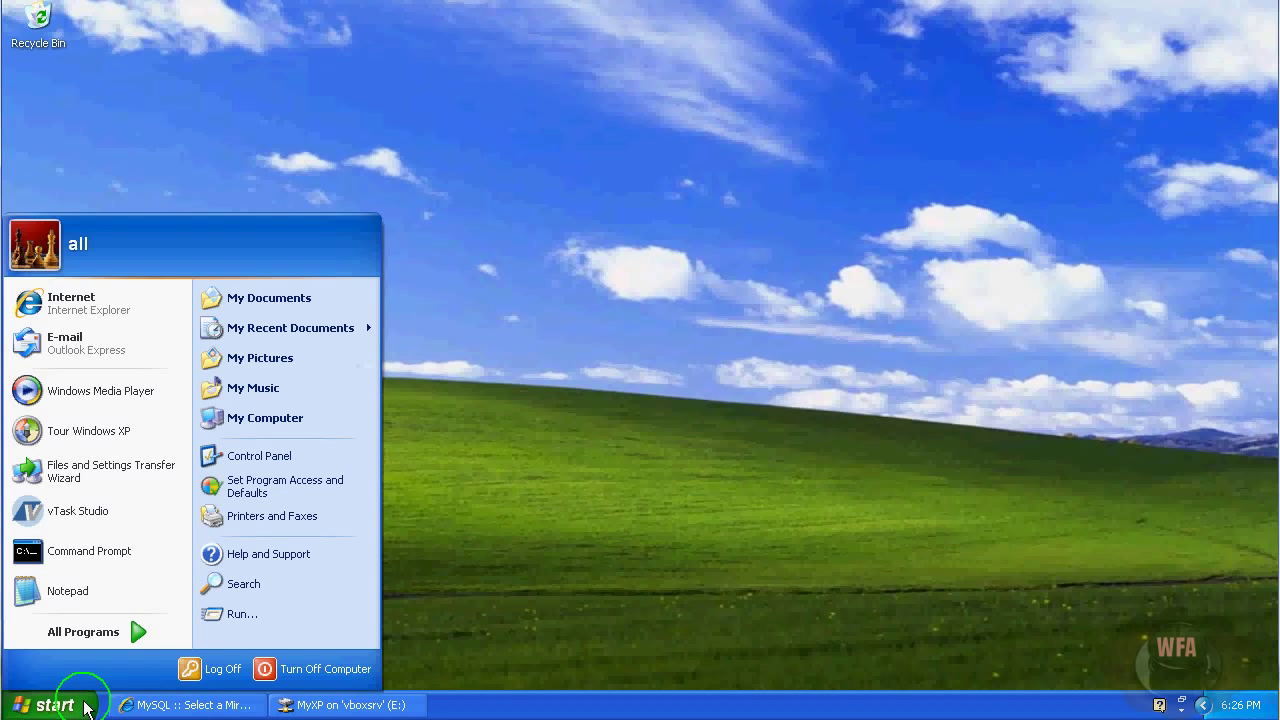
pyautogui.click(278, 614)
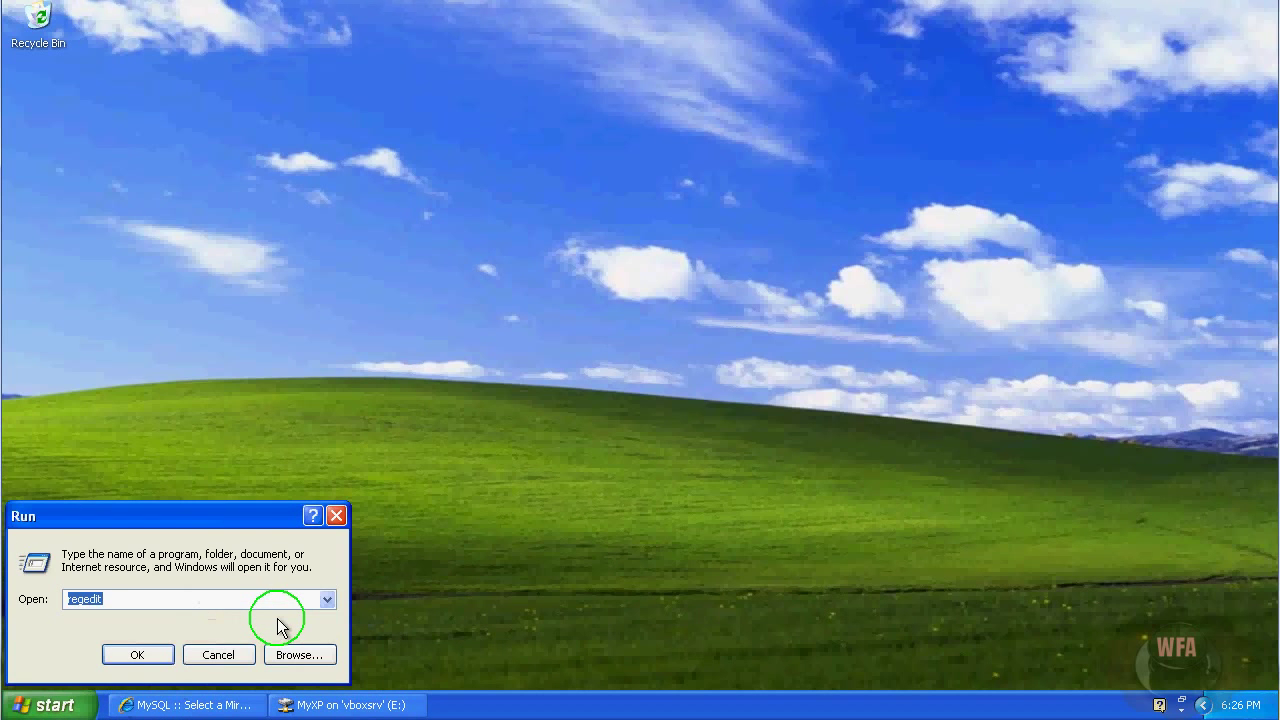
pyautogui.write('cmd')
pyautogui.press('Return')
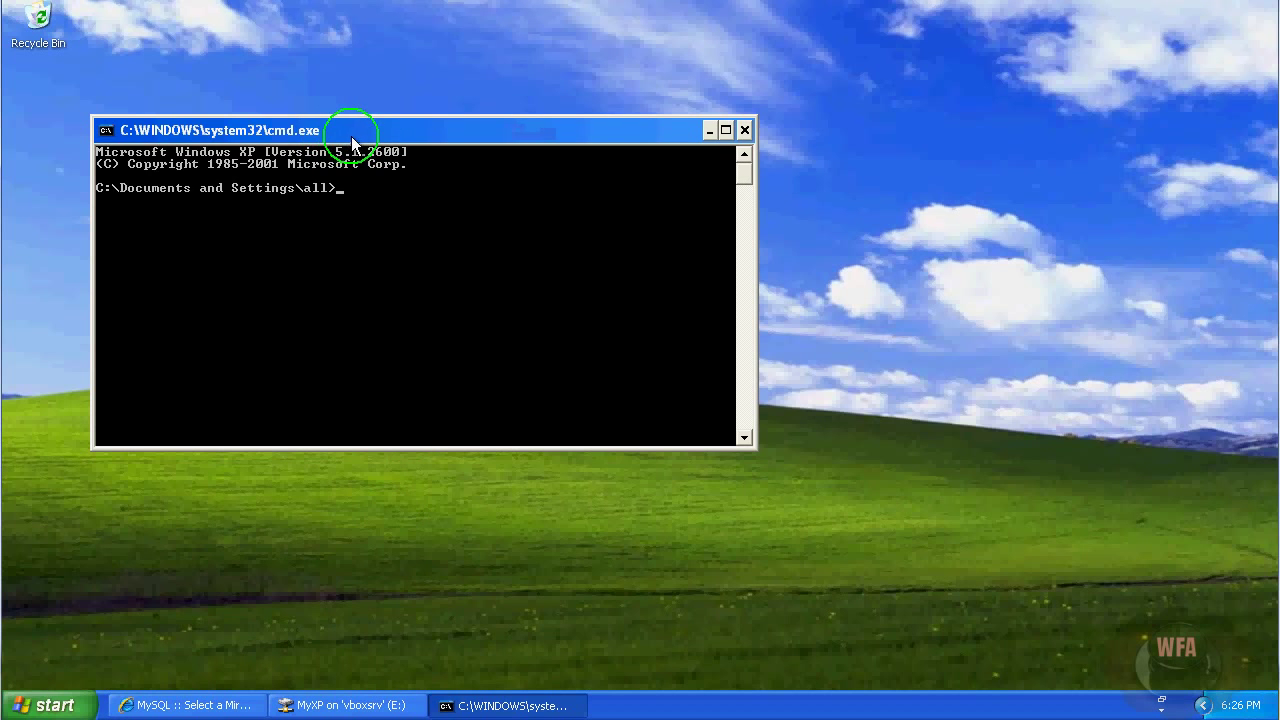
pyautogui.moveTo(345, 137); pyautogui.dragTo(526, 218)
# Run mysql -uroot -p and log in with the root password to reach the mysql> prompt.
pyautogui.write('m')
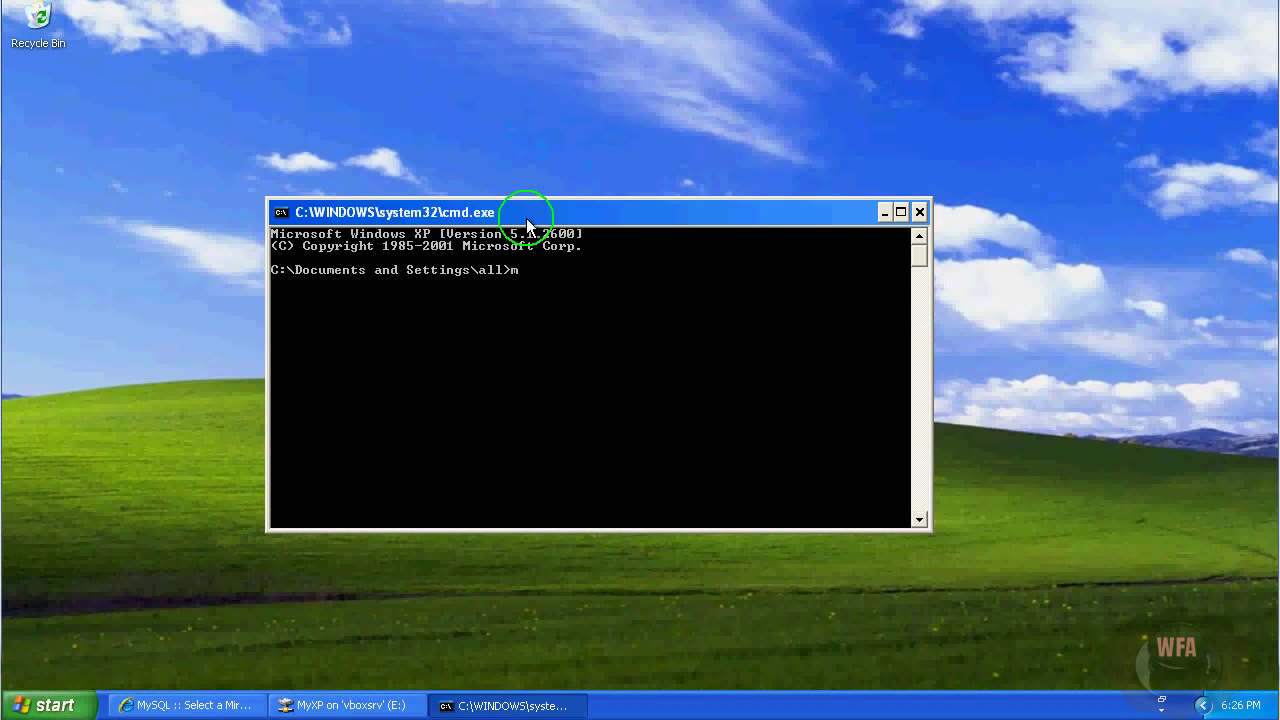
pyautogui.write('ysql -uroot -[p')
pyautogui.press('BackSpace')
pyautogui.press('BackSpace')
pyautogui.write('p')
pyautogui.press('Return')
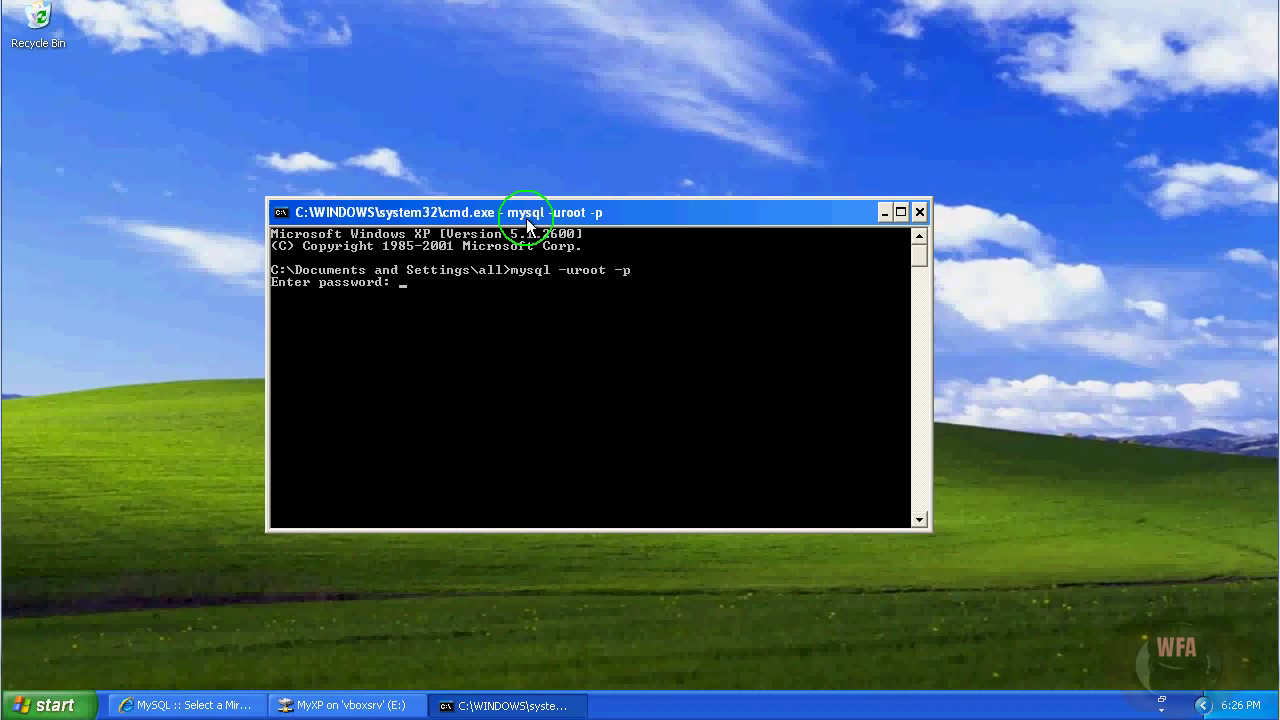
pyautogui.write('****')
pyautogui.press('Return')
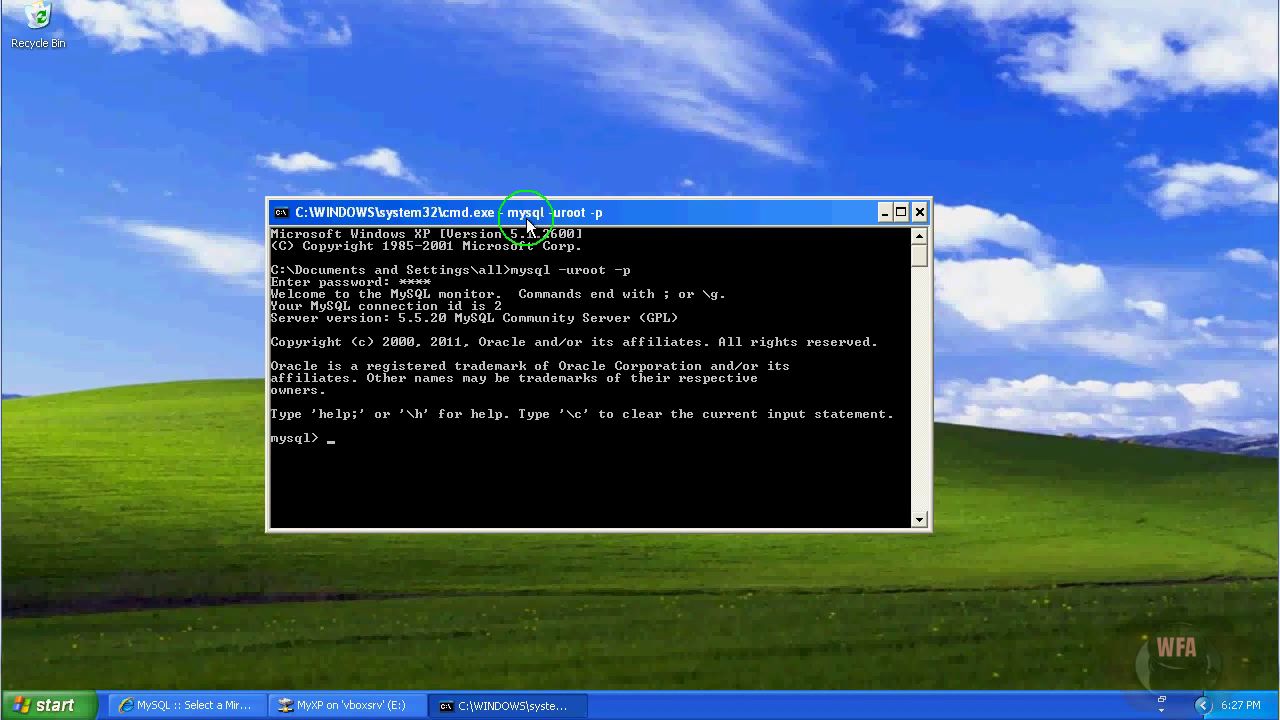